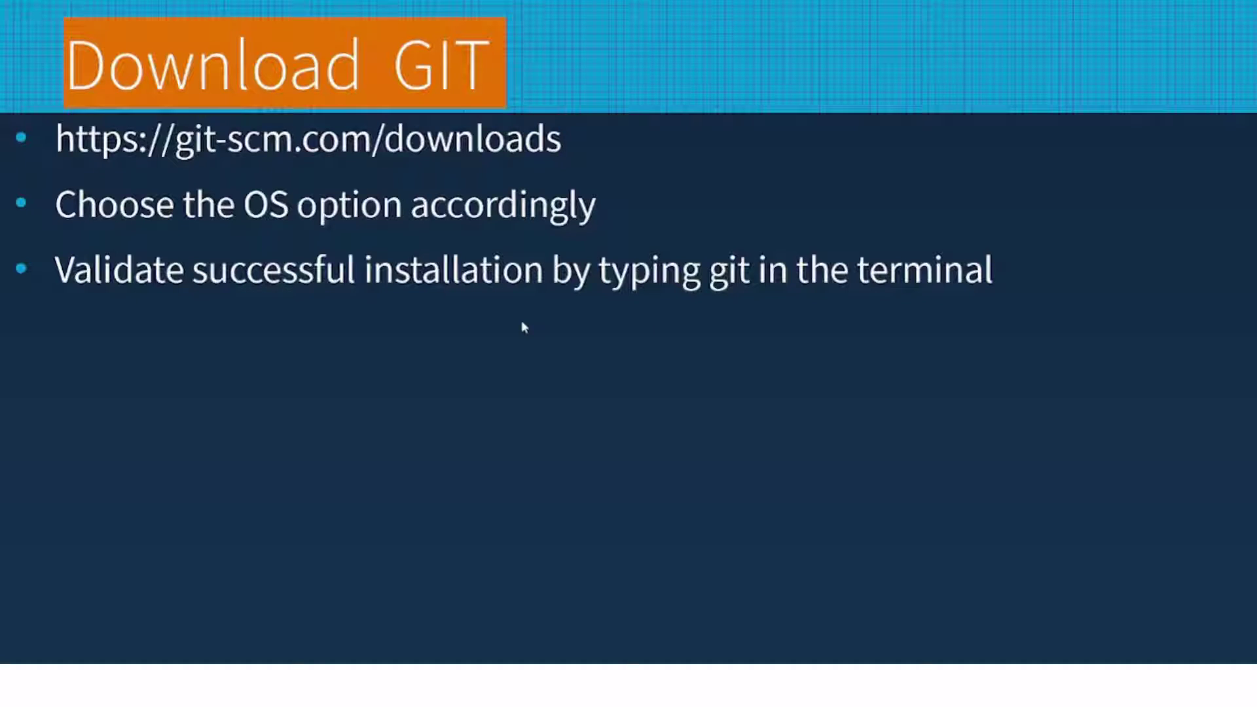
# Switch from the PowerPoint 'Download GIT' slide to the Chrome new tab
pyautogui.hotkey('alt', 'Tab')
pyautogui.hotkey('alt', 'Tab')
pyautogui.hotkey('alt', 'Tab')
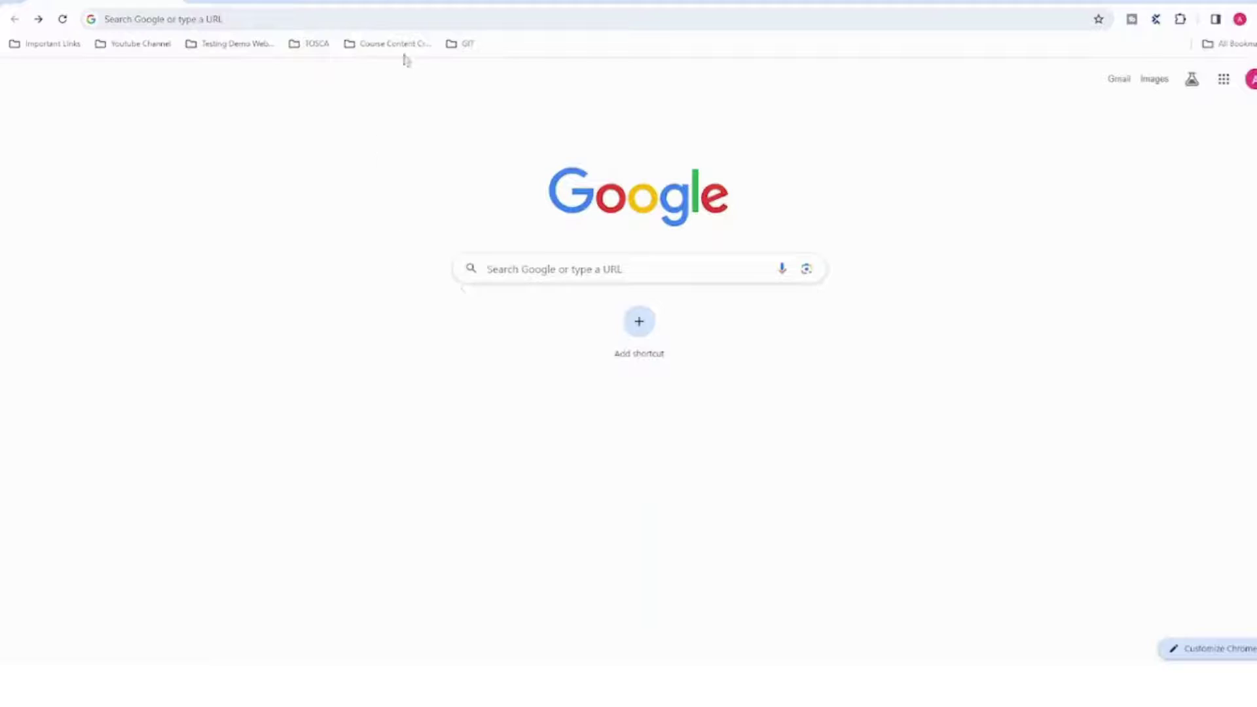
# Search Google for 'git download' and open the git-scm.com Downloads page for release 2.43.0
pyautogui.click(375, 20)
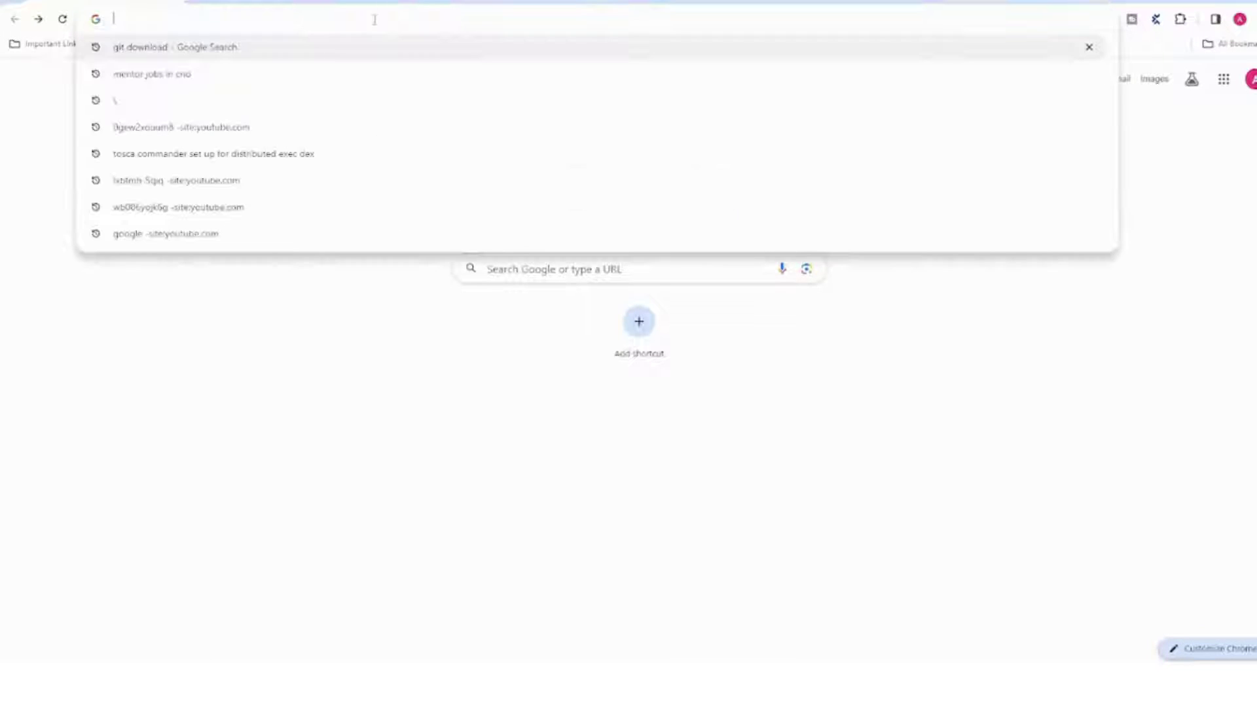
pyautogui.write('git ')
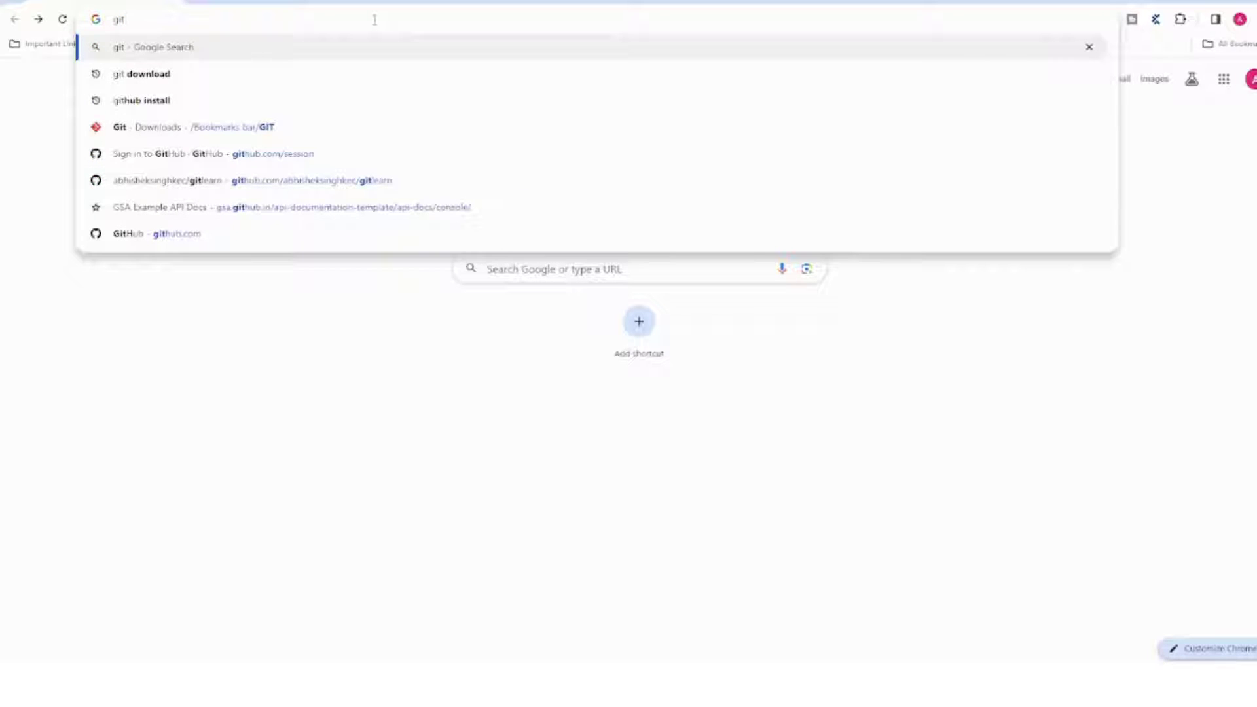
pyautogui.write('download')
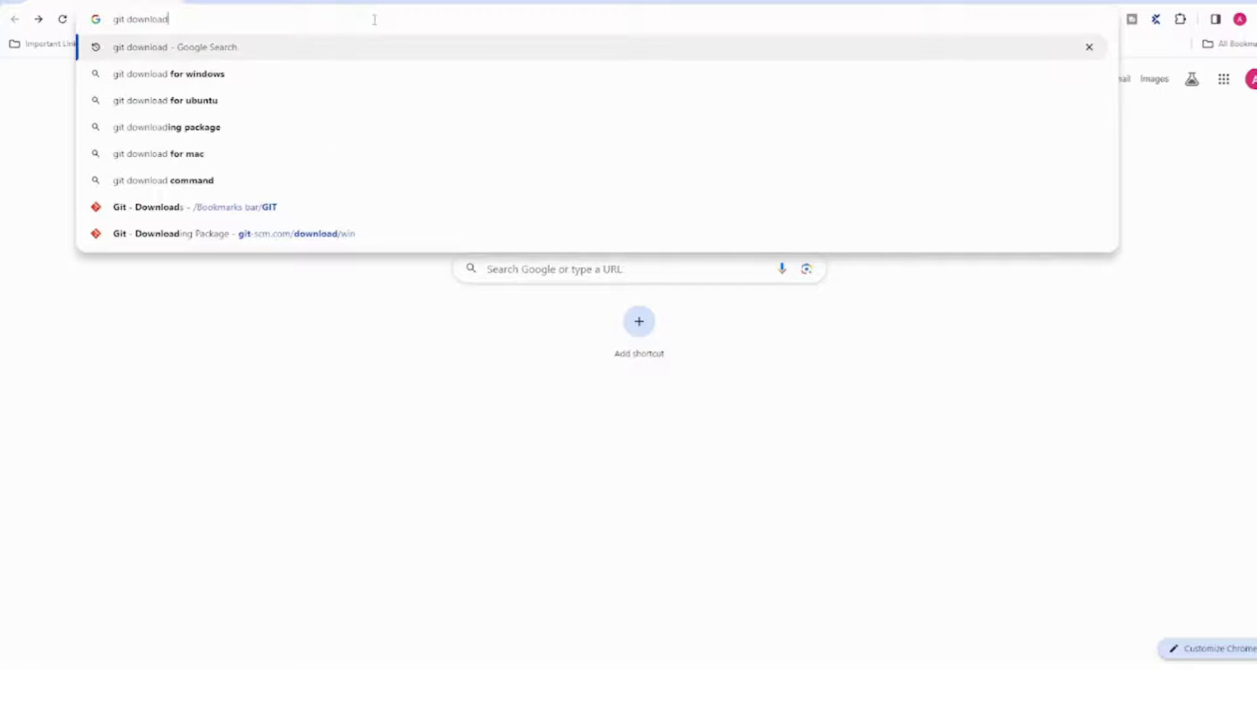
pyautogui.press('Return')
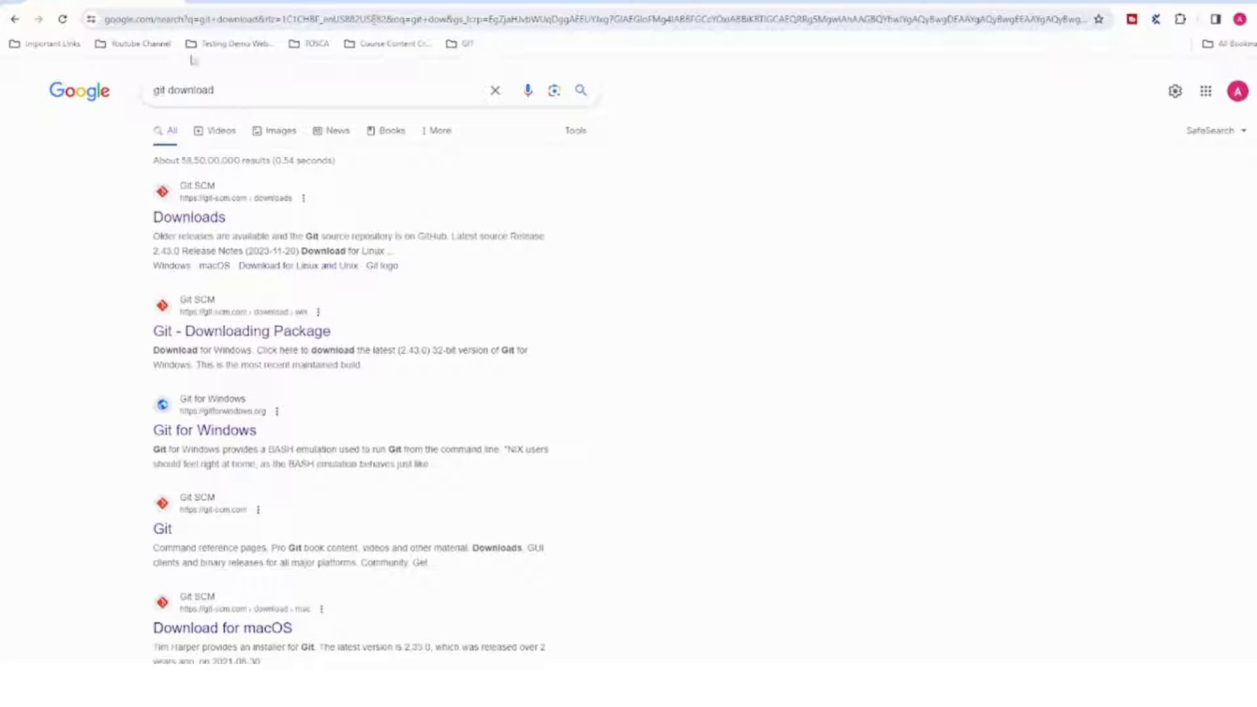
pyautogui.click(196, 226)
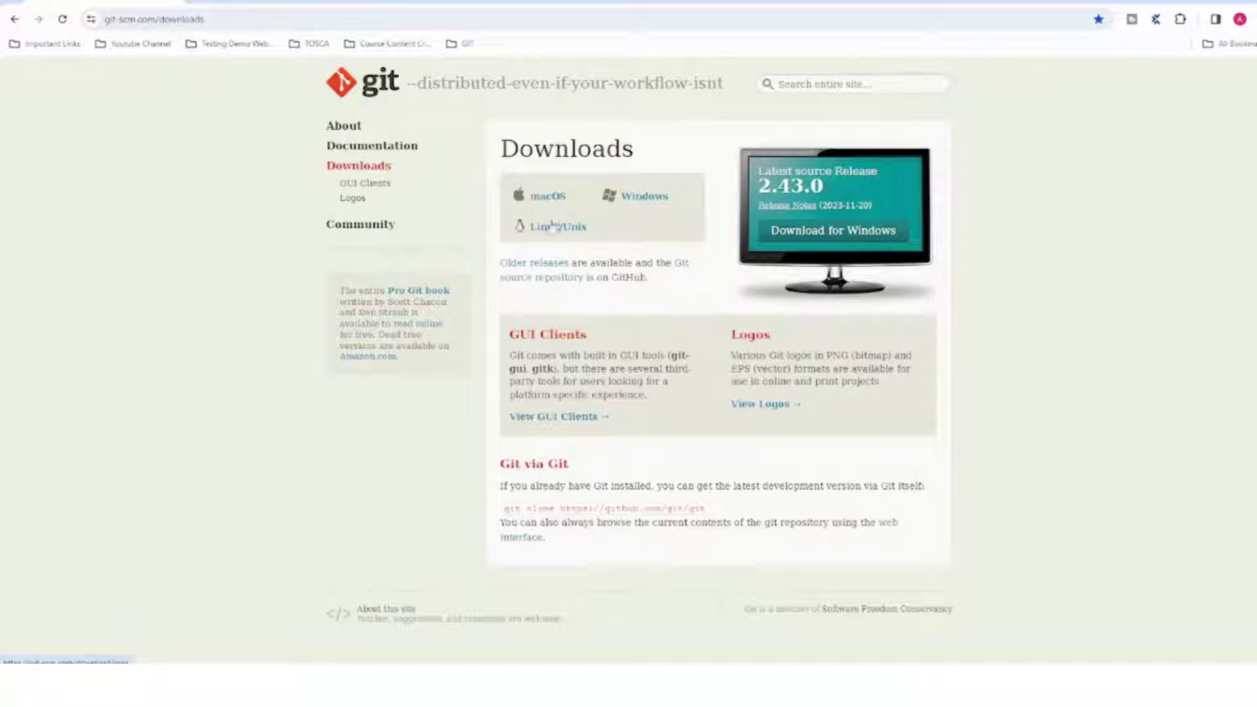
# Download the 64-bit Git for Windows 2.43.0 installer and show it in the Downloads folder
pyautogui.click(645, 200)
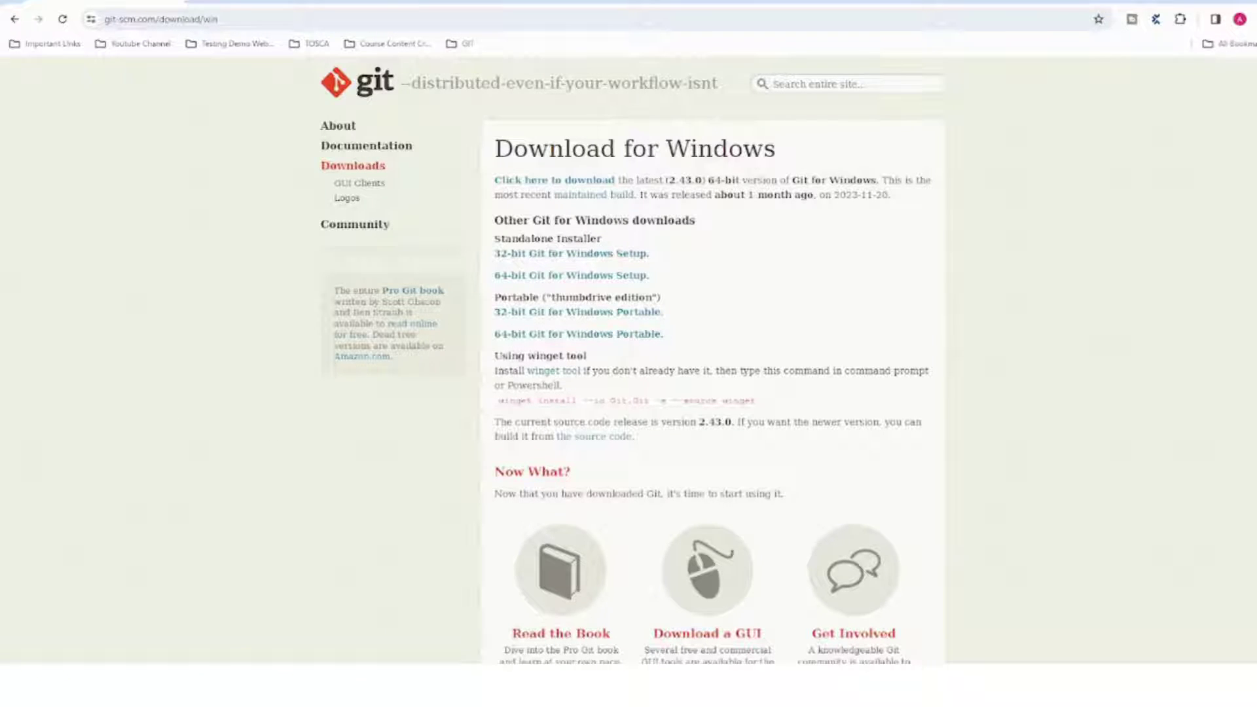
pyautogui.click(529, 282)
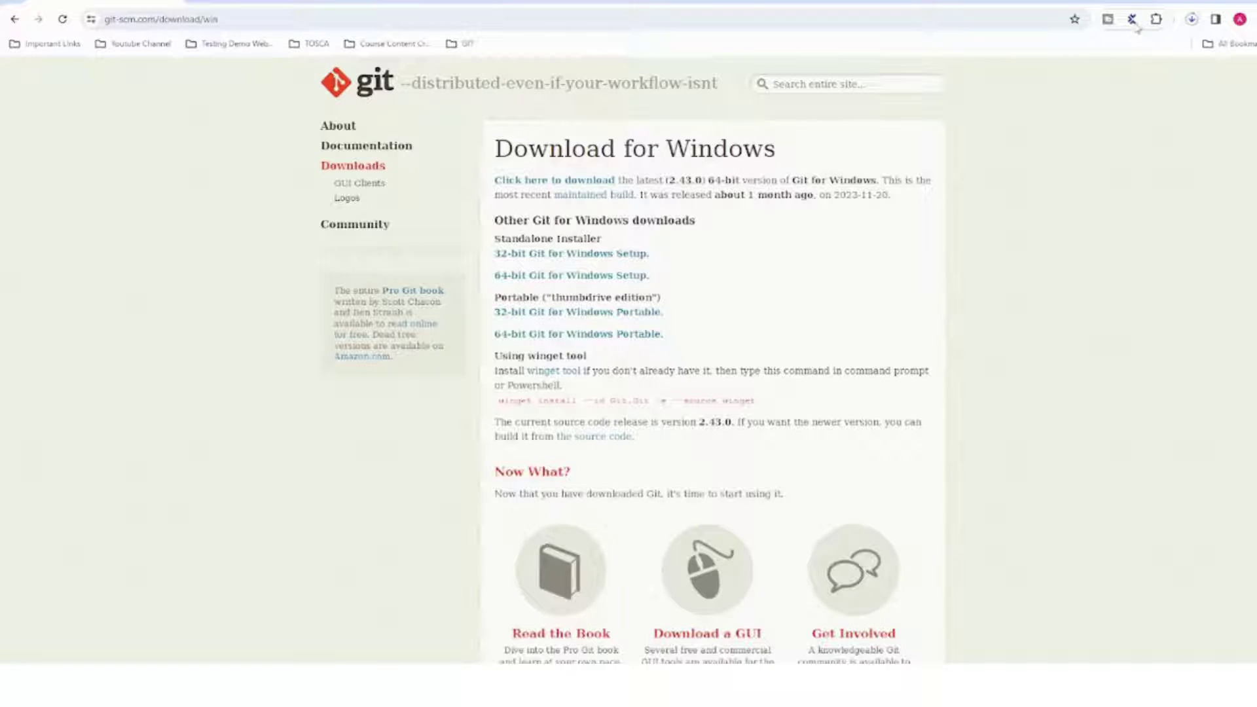
pyautogui.click(1191, 19)
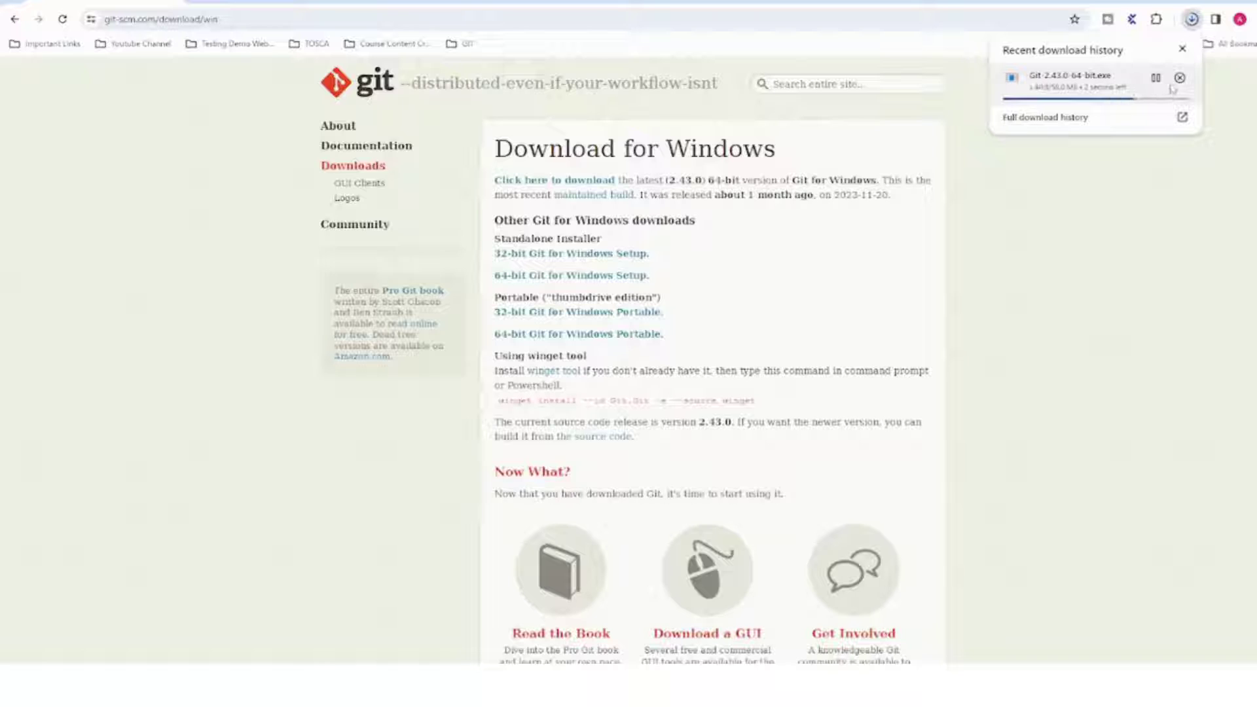
pyautogui.click(1179, 77)
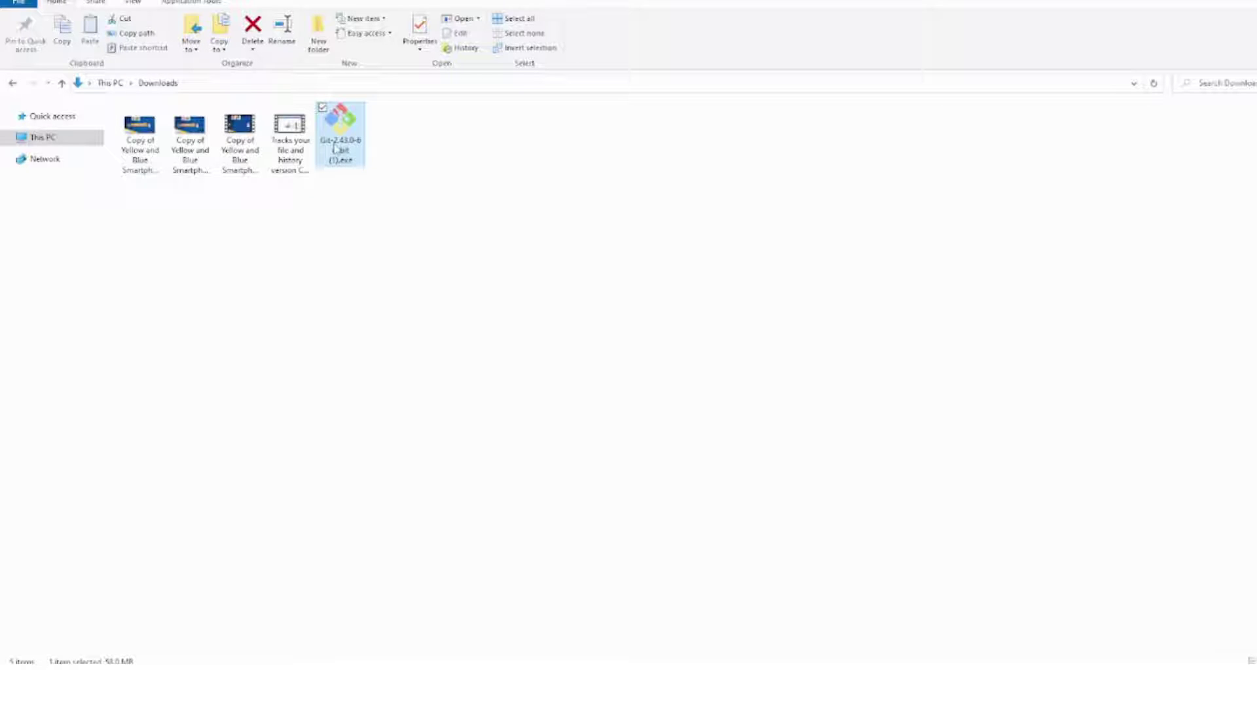
# Run Git-2.43.0-64-bit (1).exe as administrator to reach the license page
pyautogui.rightClick(335, 149)
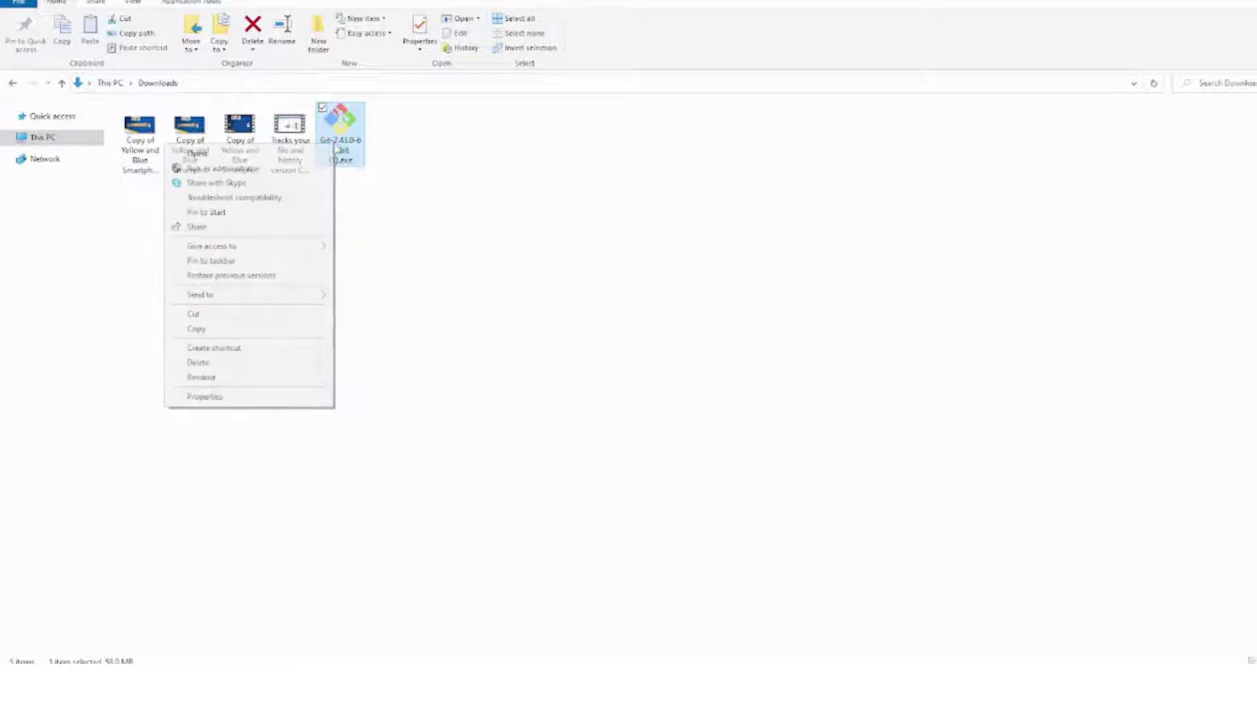
pyautogui.click(278, 172)
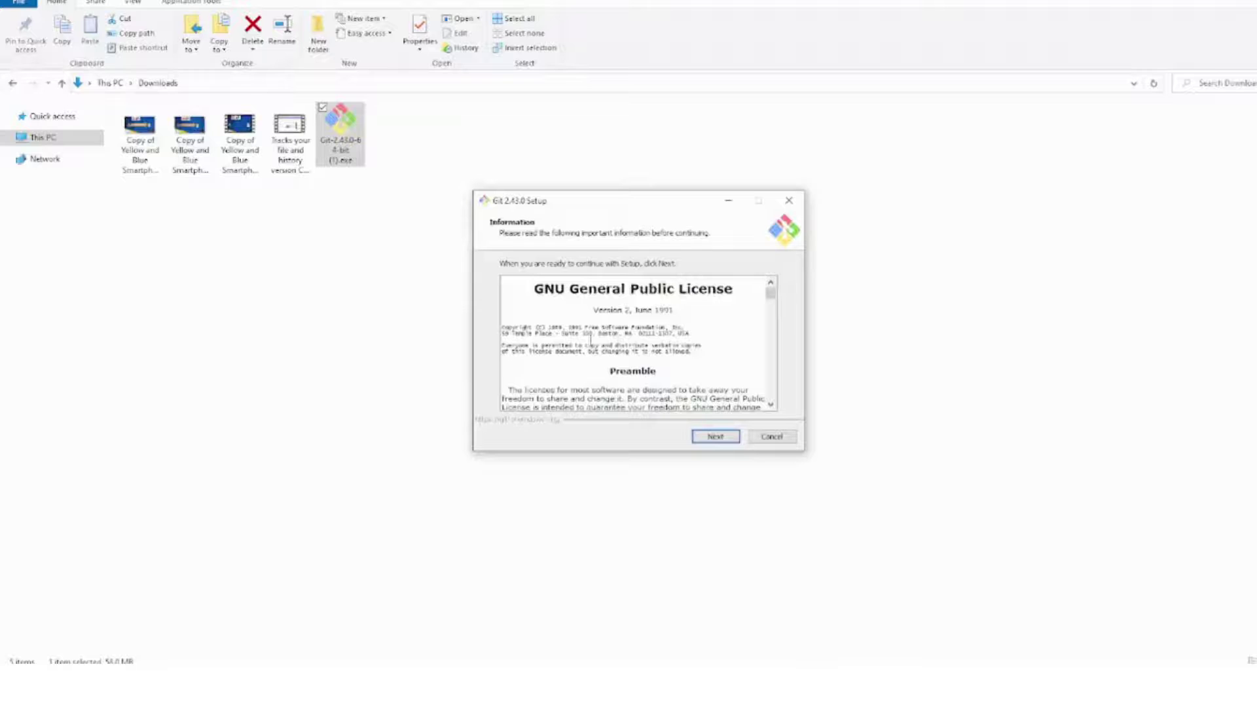
# Accept the license and keep the default folder, components, Start Menu, Vim editor, branch name and PATH
pyautogui.scroll(-3, 694, 346)
pyautogui.scroll(-5, 693, 345)
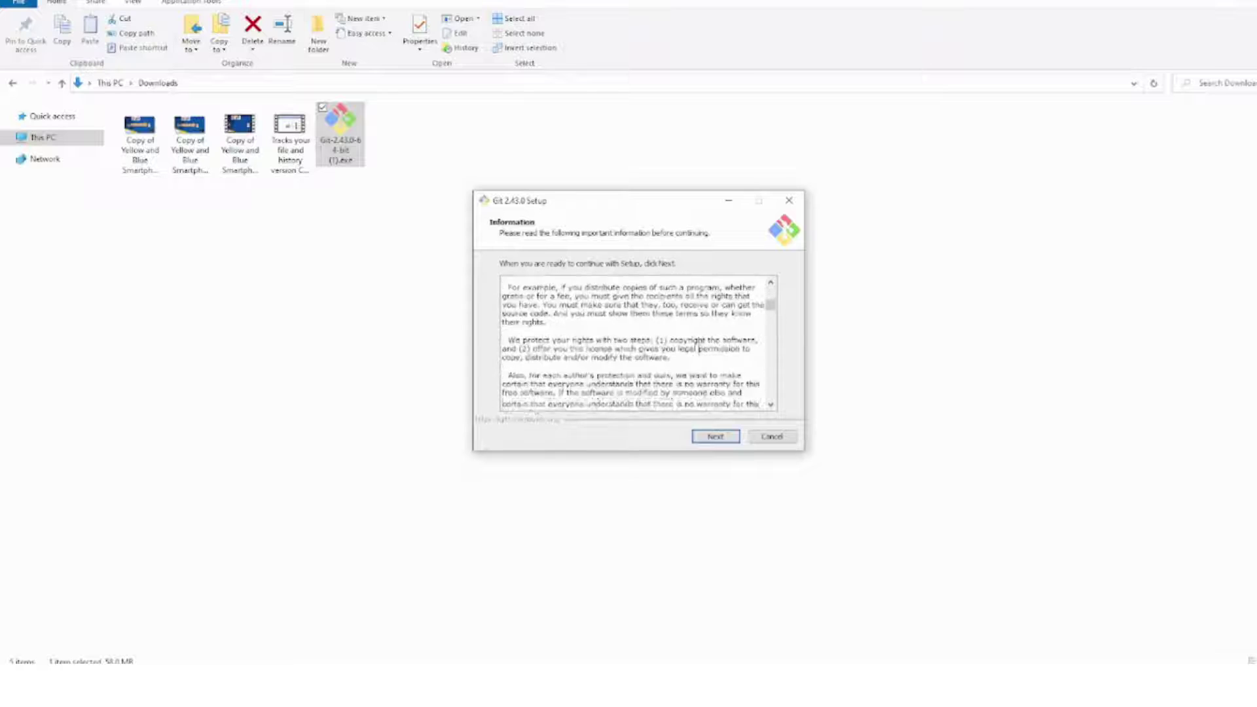
pyautogui.click(716, 436)
pyautogui.click(724, 441)
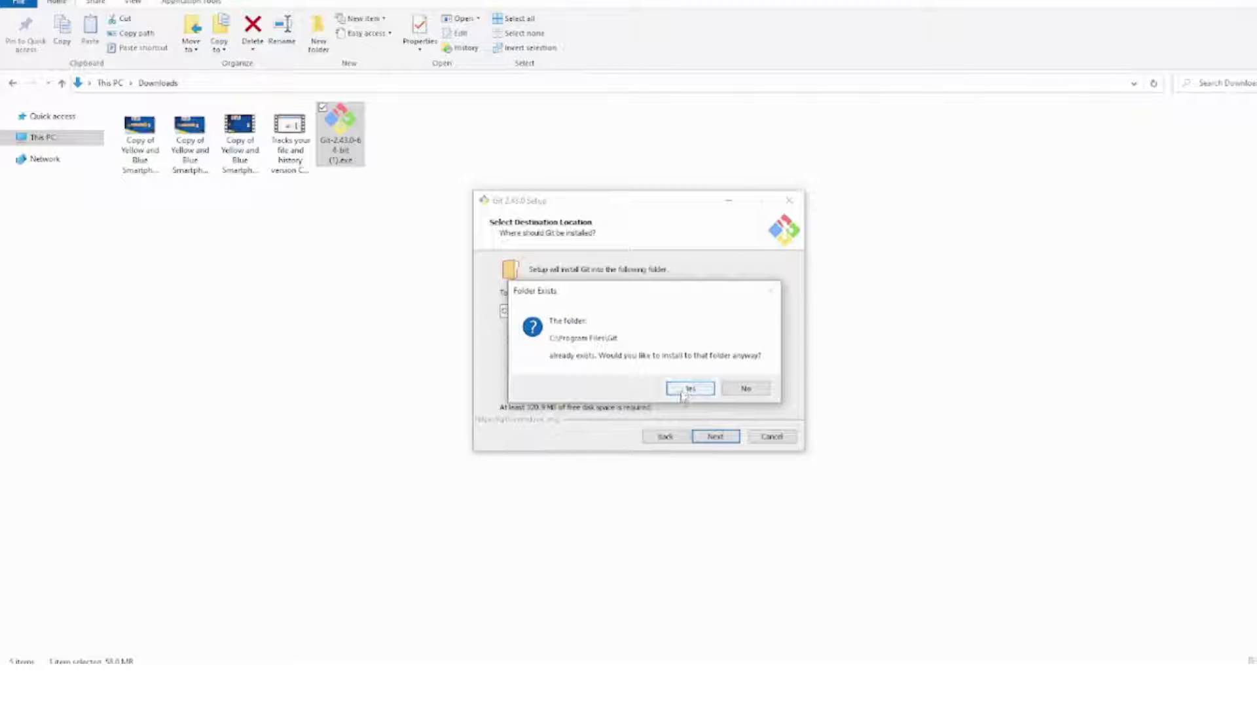
pyautogui.click(690, 389)
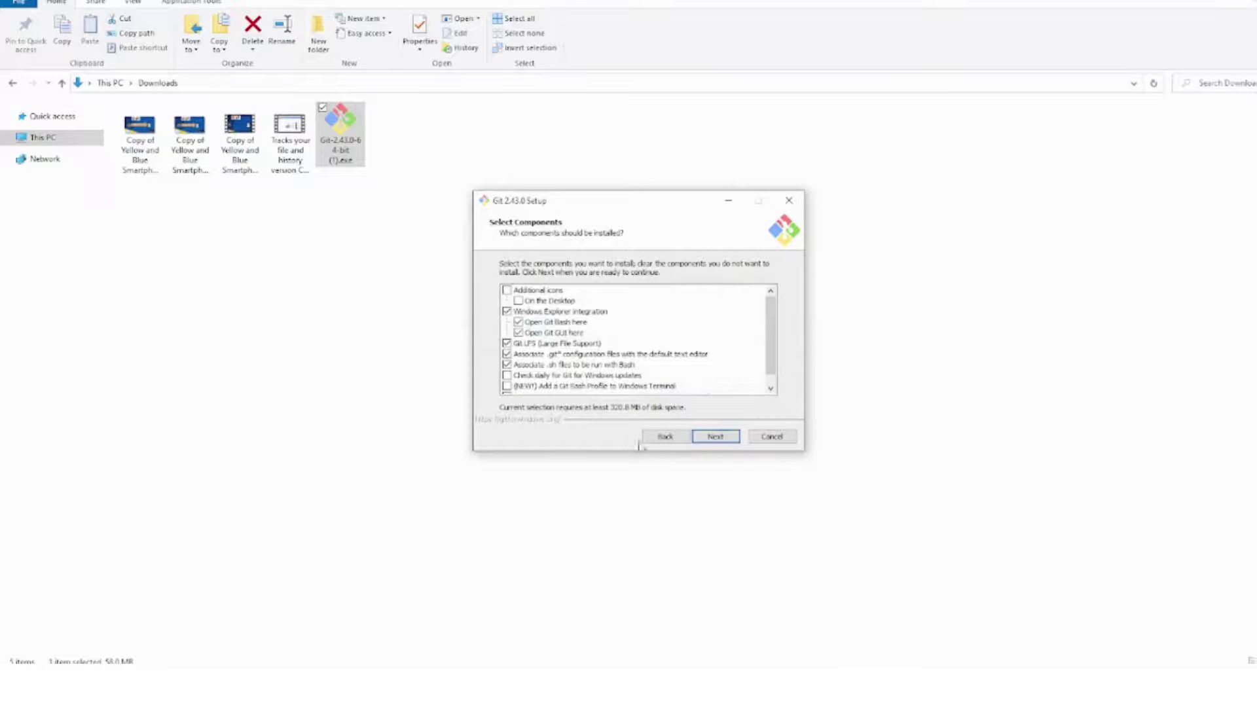
pyautogui.click(716, 436)
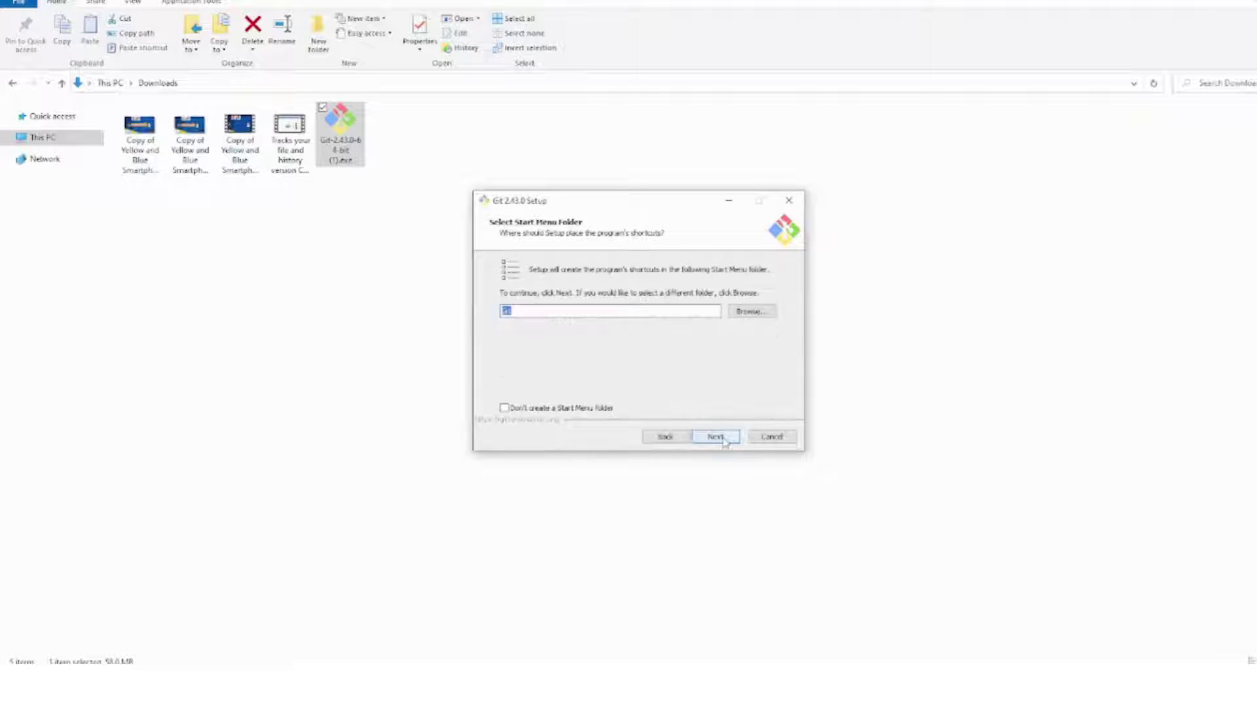
pyautogui.click(715, 437)
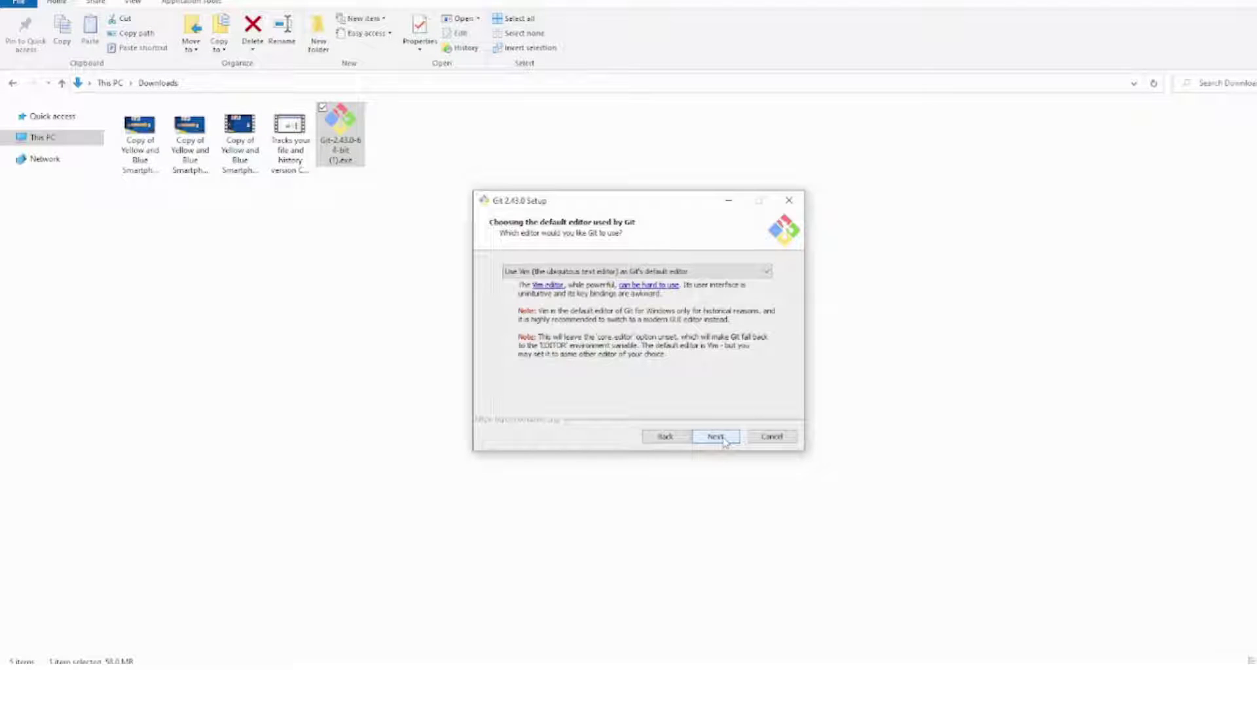
pyautogui.click(715, 436)
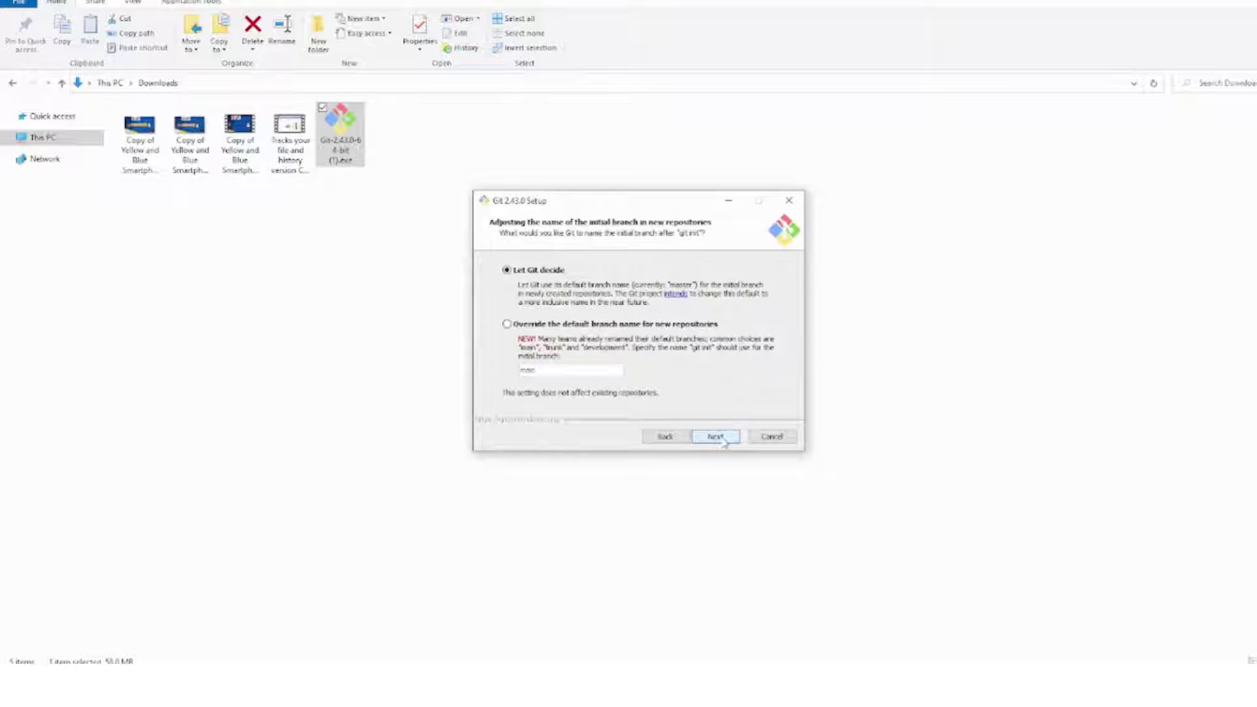
pyautogui.click(716, 436)
pyautogui.click(715, 436)
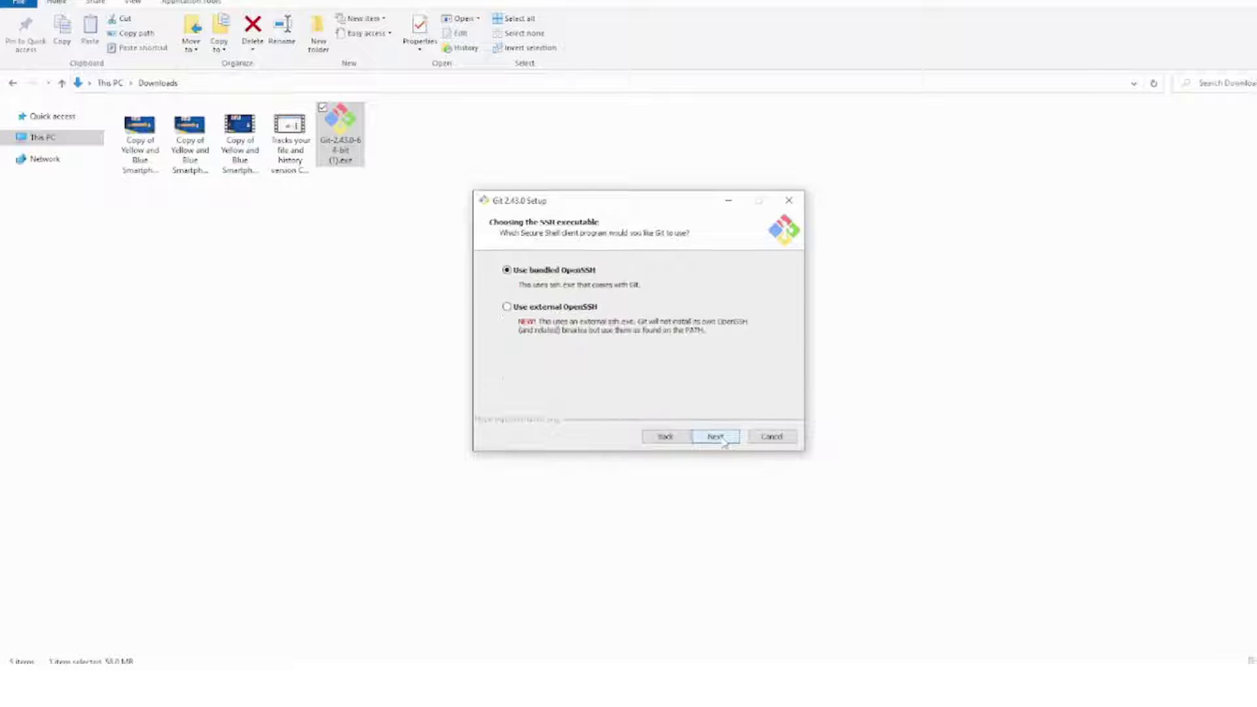
# Keep default SSH, HTTPS, line ending, terminal, git pull, credential and extra options, then install
pyautogui.click(720, 437)
pyautogui.click(720, 437)
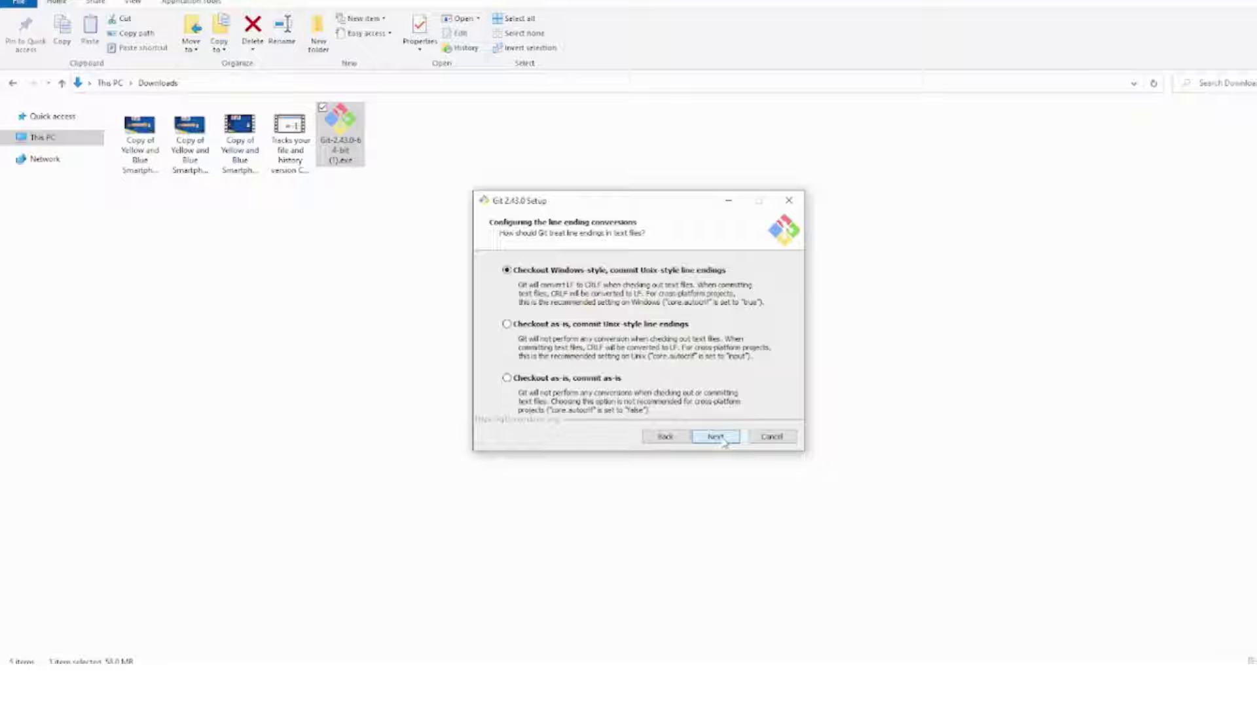
pyautogui.click(720, 437)
pyautogui.click(720, 438)
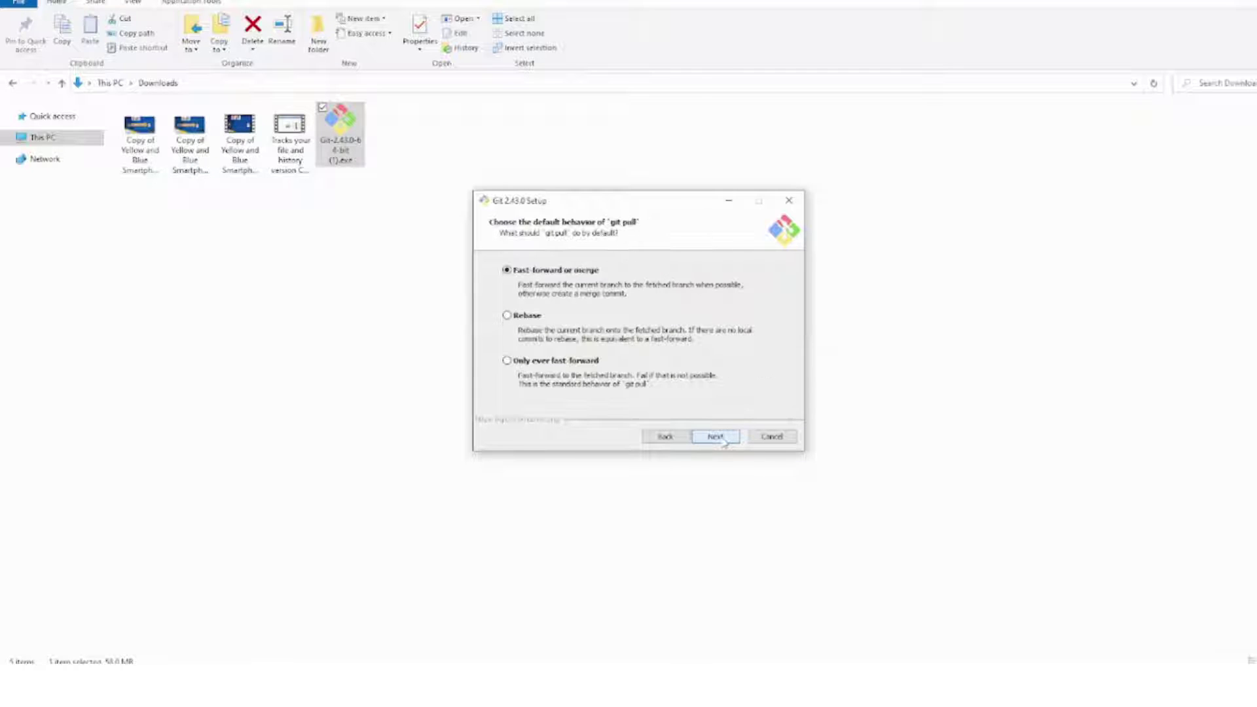
pyautogui.click(720, 437)
pyautogui.click(720, 437)
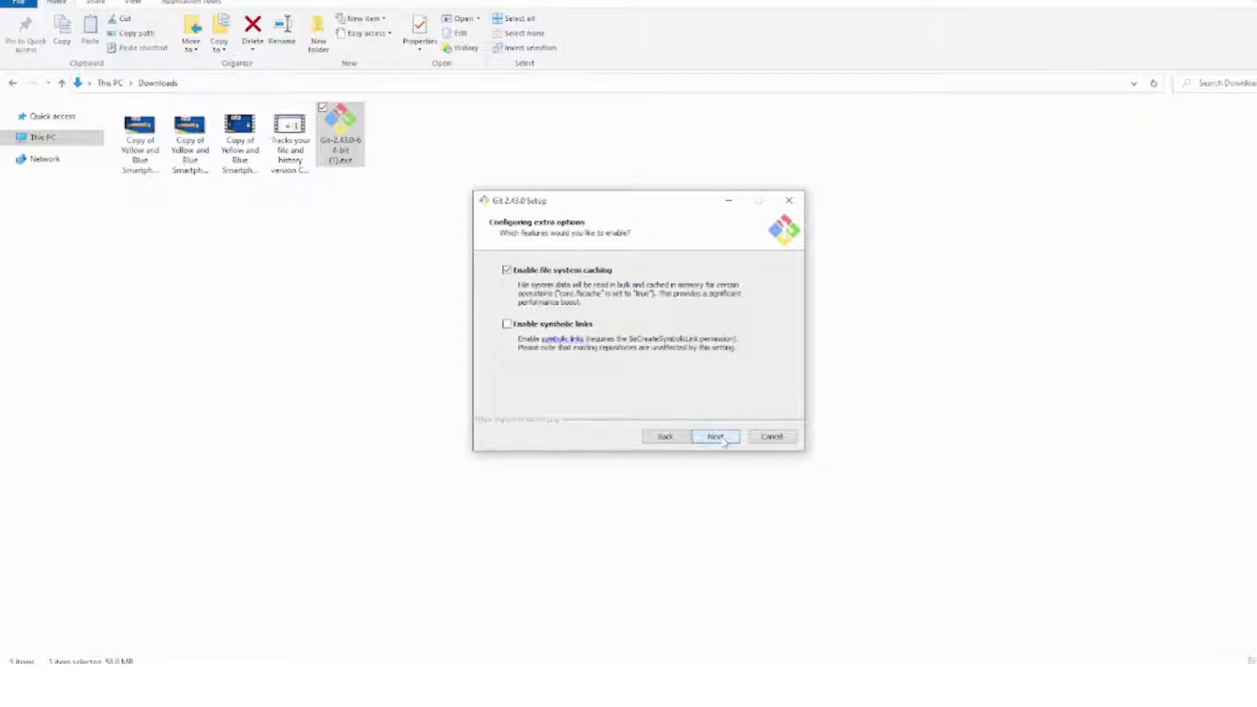
pyautogui.click(722, 438)
pyautogui.click(722, 437)
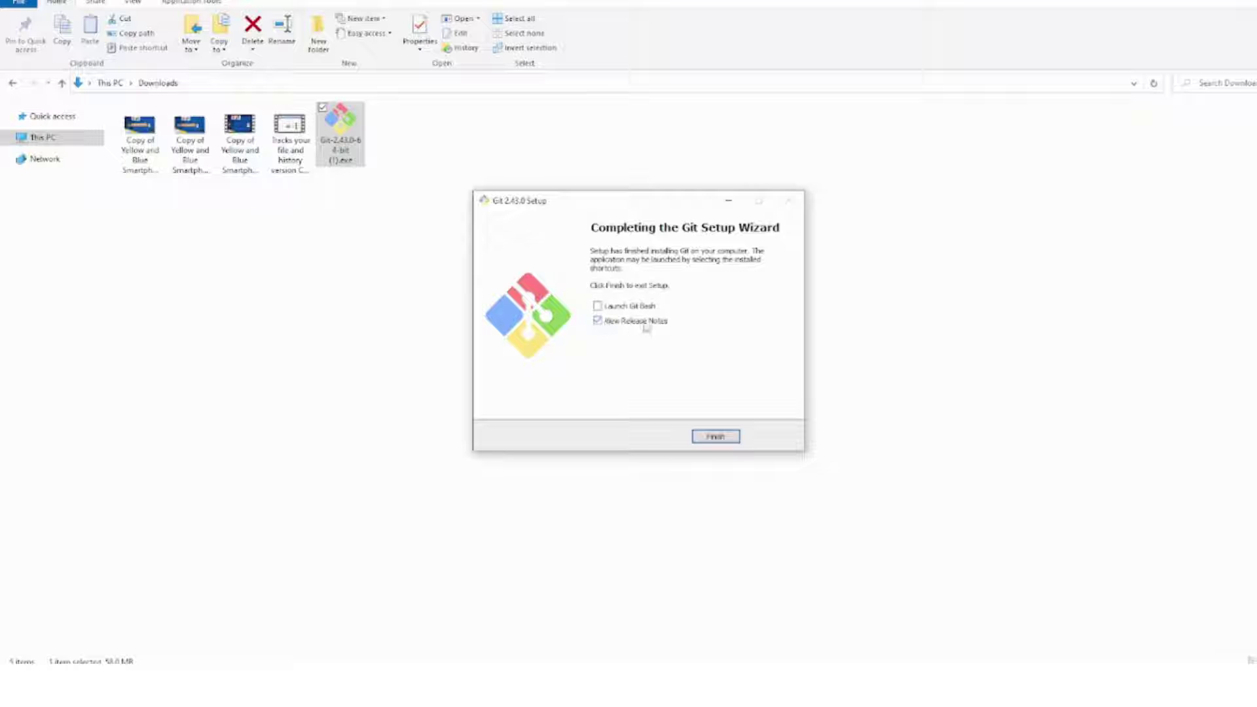
# Uncheck View Release Notes, enable Launch Git Bash, and finish the setup wizard
pyautogui.click(598, 320)
pyautogui.click(597, 306)
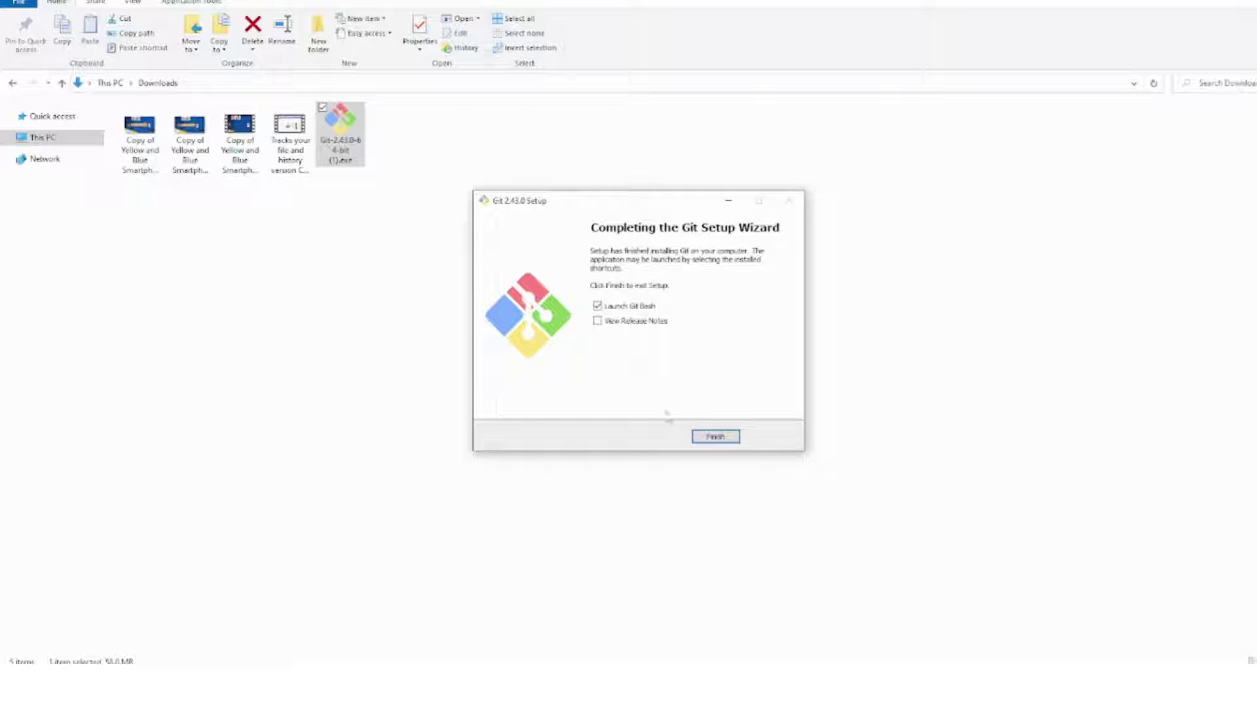
pyautogui.click(715, 437)
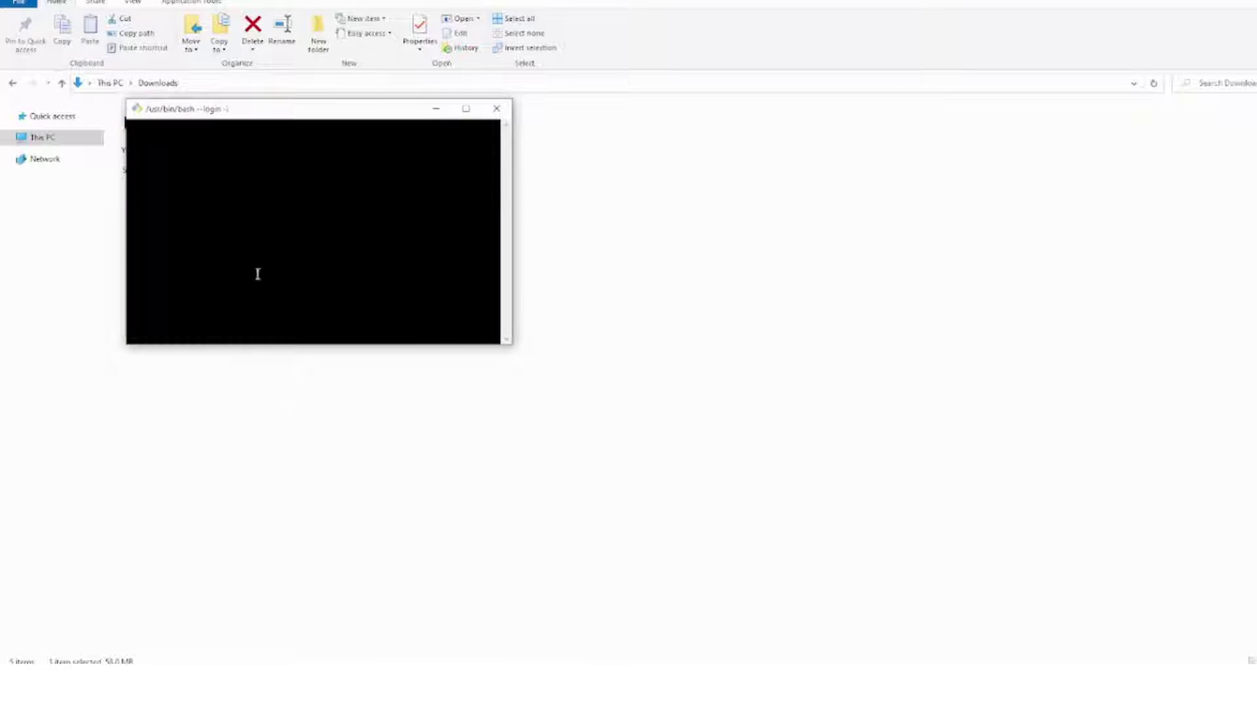
# Maximize Git Bash, enlarge its font, and run git to display the usage help
pyautogui.click(465, 108)
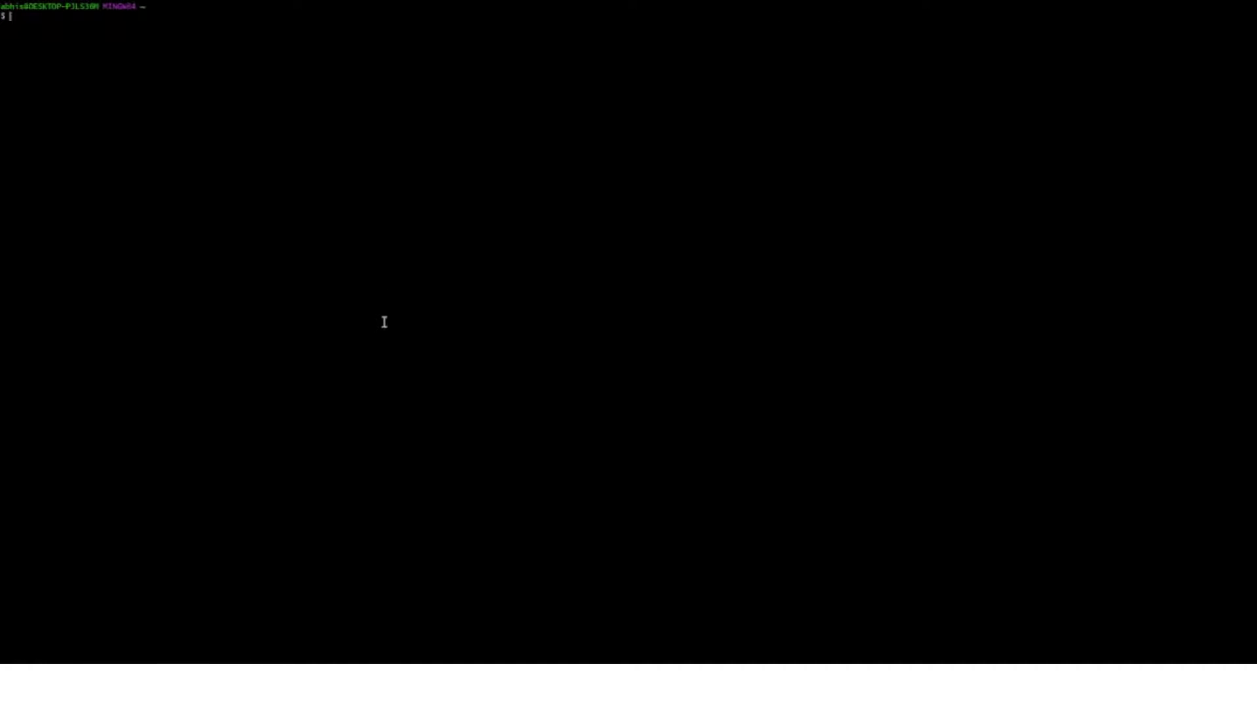
pyautogui.hotkey('ctrl', '=')
pyautogui.hotkey('ctrl', '=')
pyautogui.hotkey('ctrl', '=')
pyautogui.hotkey('ctrl', '=')
pyautogui.hotkey('ctrl', '=')
pyautogui.hotkey('ctrl', '=')
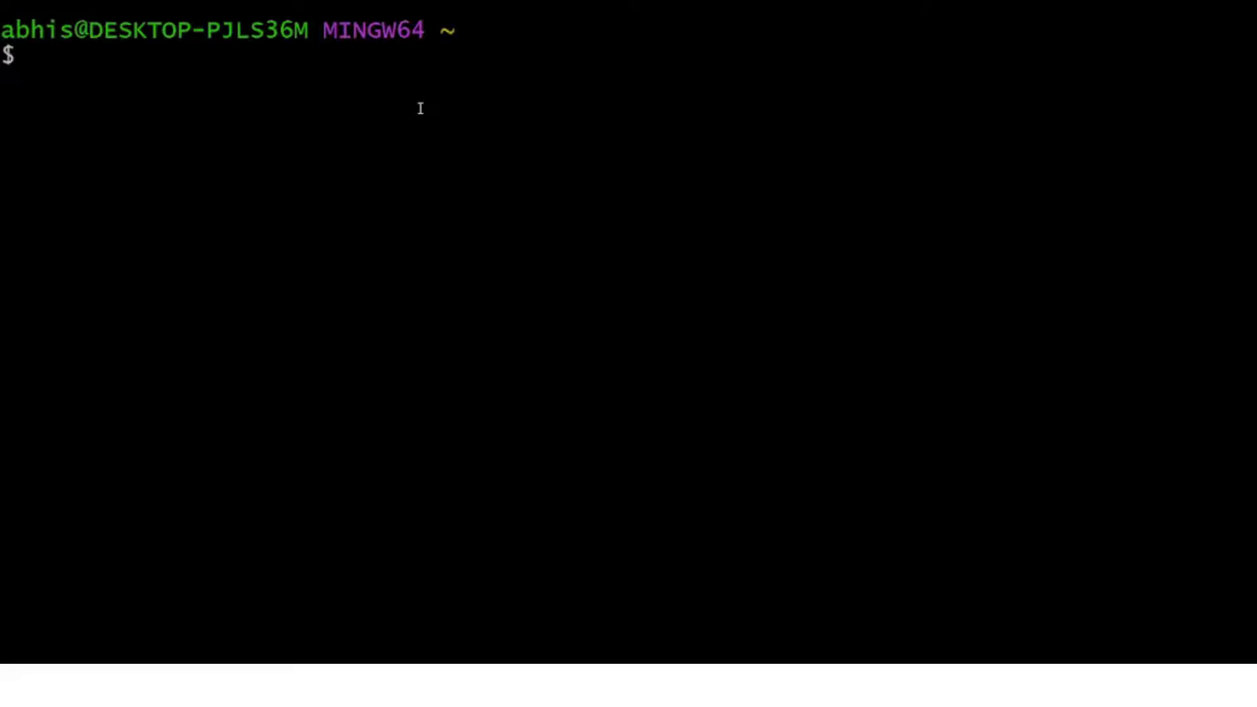
pyautogui.write('git')
pyautogui.press('Return')
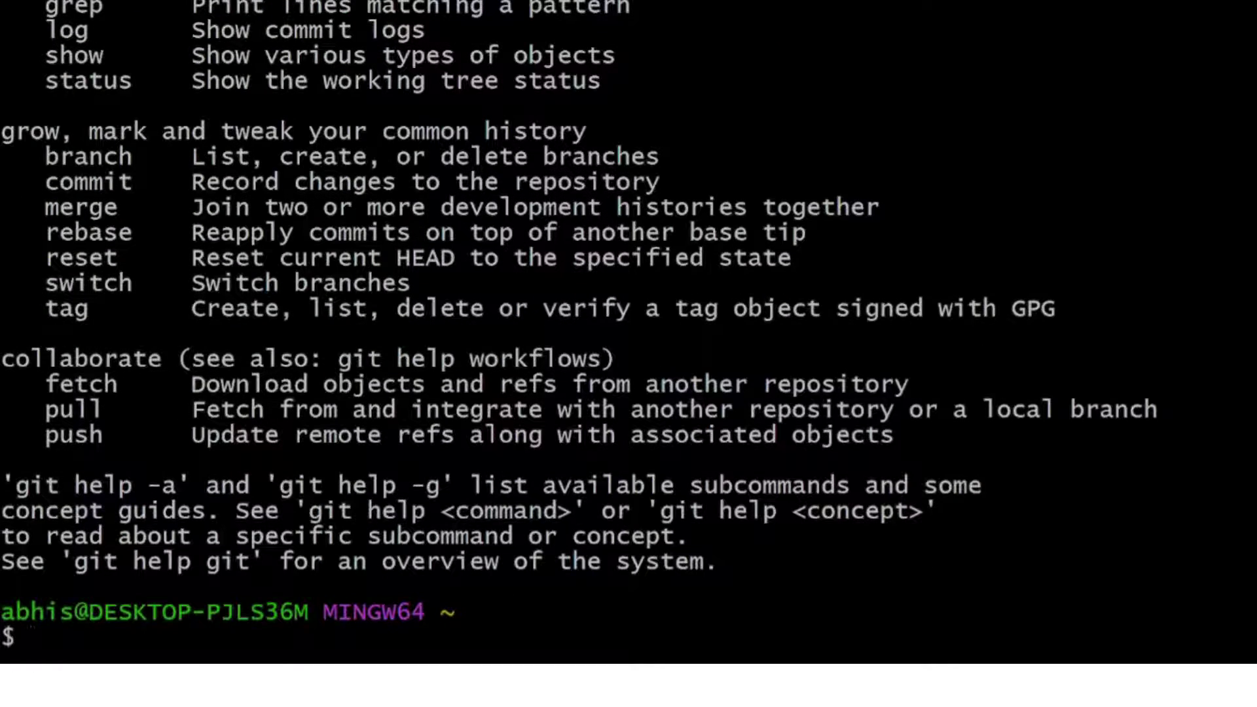
pyautogui.scroll(8, 163, 3)
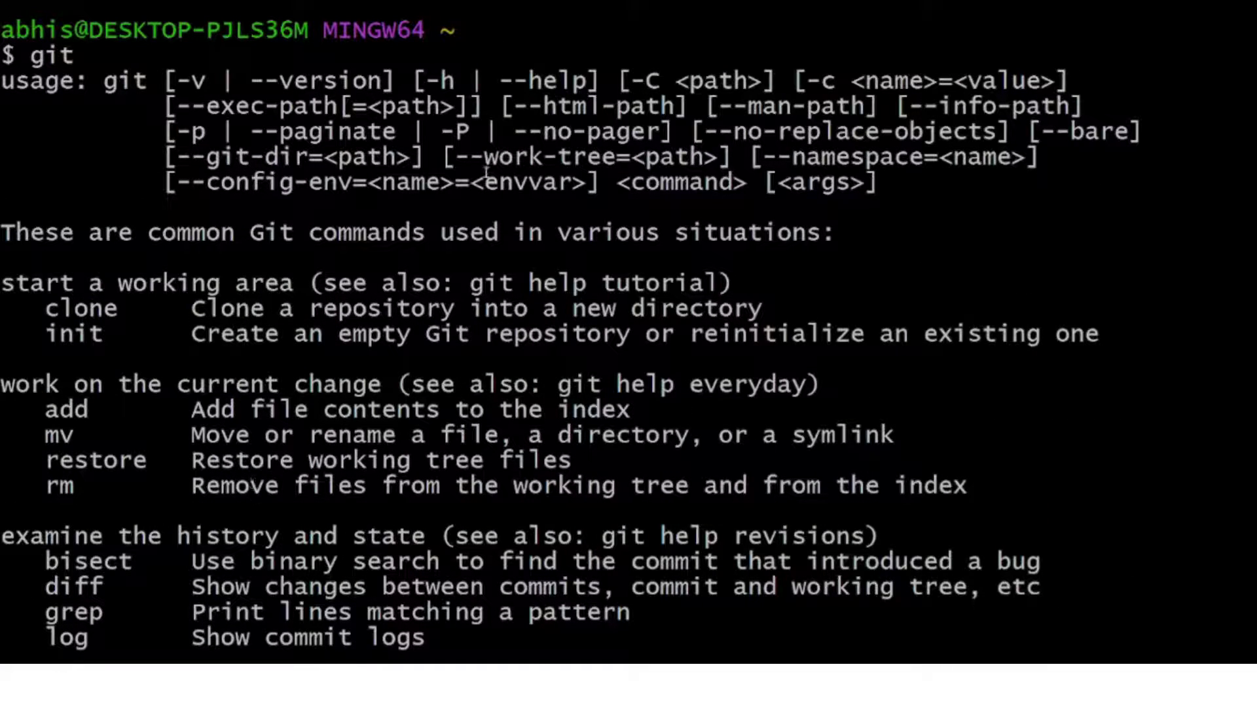
pyautogui.scroll(-8, 485, 172)
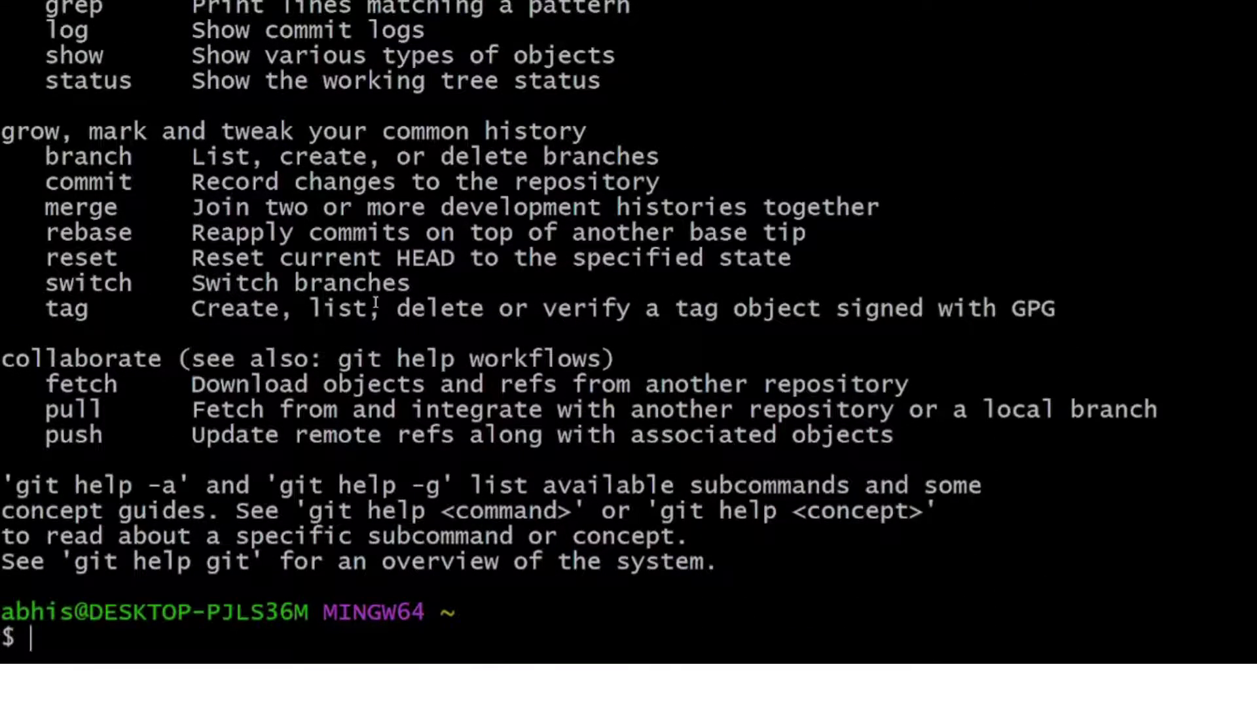
# Run git --version after a mistyped git -version, and highlight 2.43.0.windows.1 in the output
pyautogui.write('git -ve')
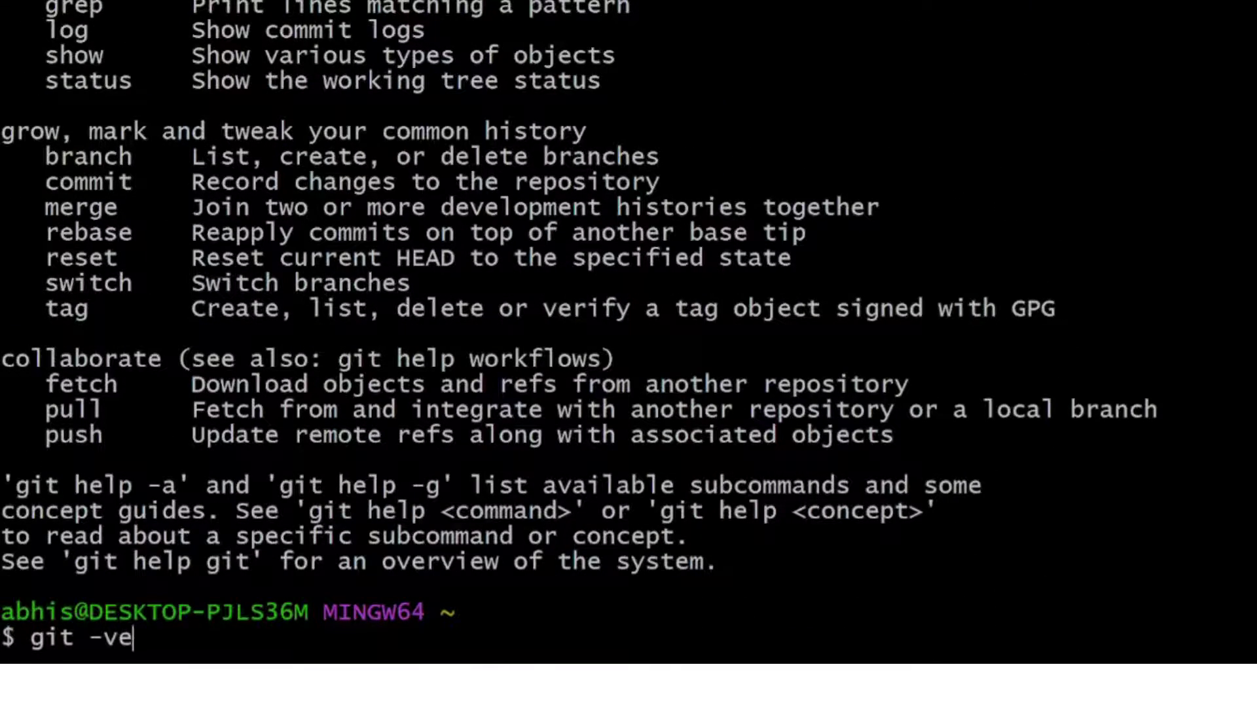
pyautogui.write('rsion')
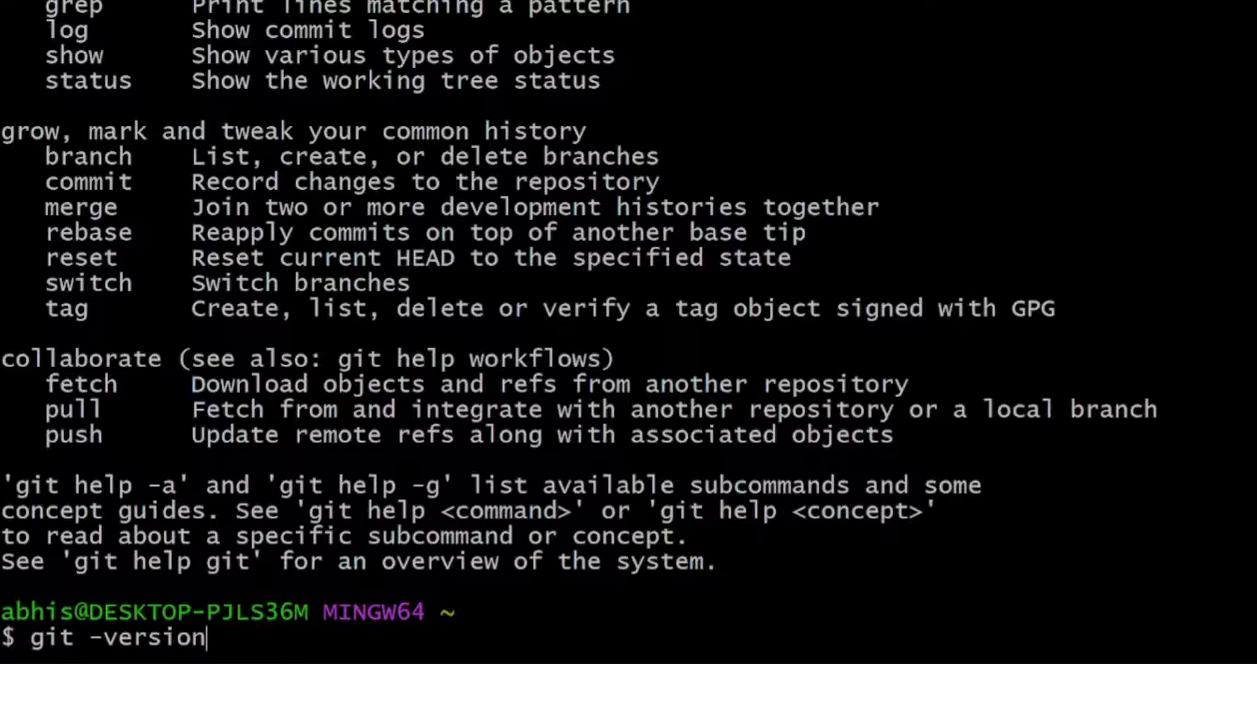
pyautogui.press('Return')
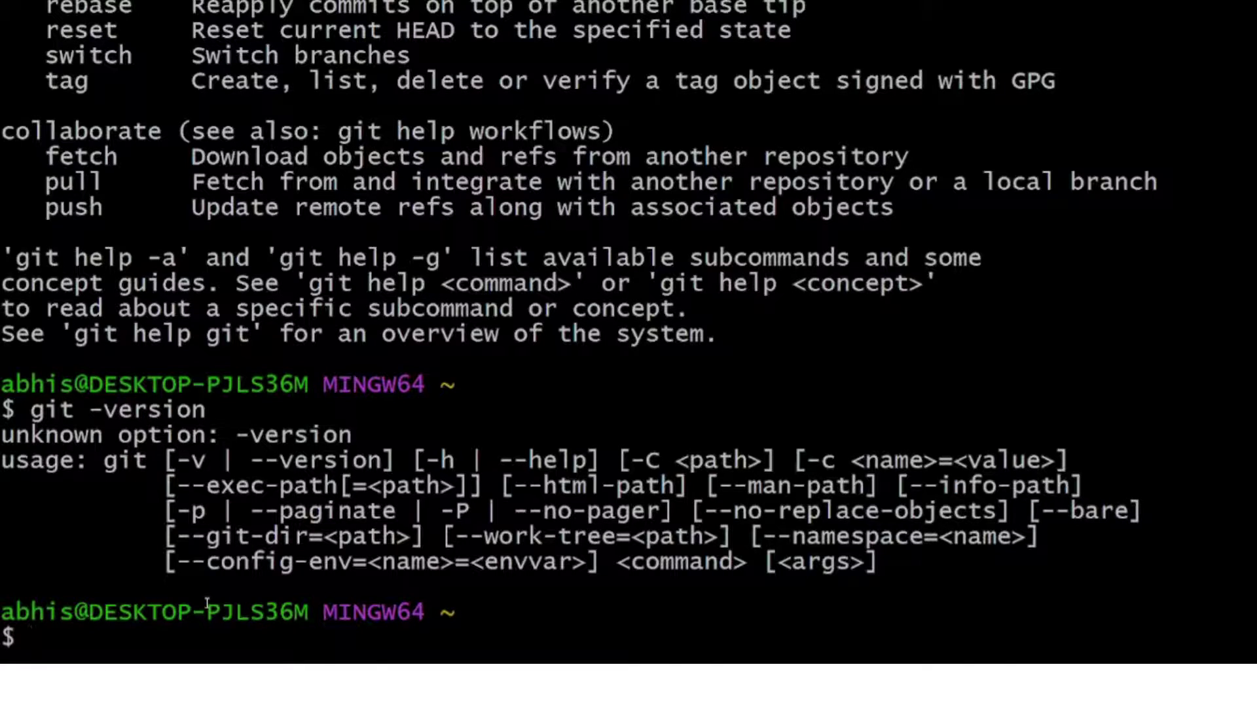
pyautogui.write('git --ve')
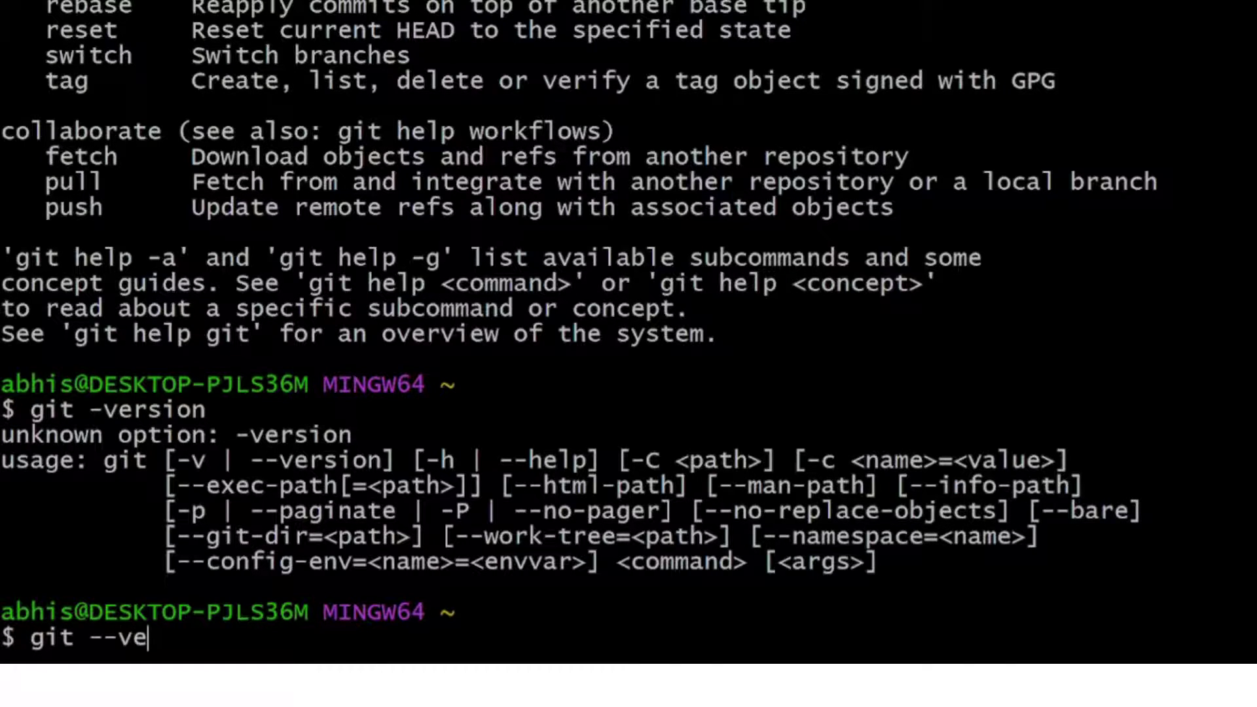
pyautogui.write('rsion')
pyautogui.press('Return')
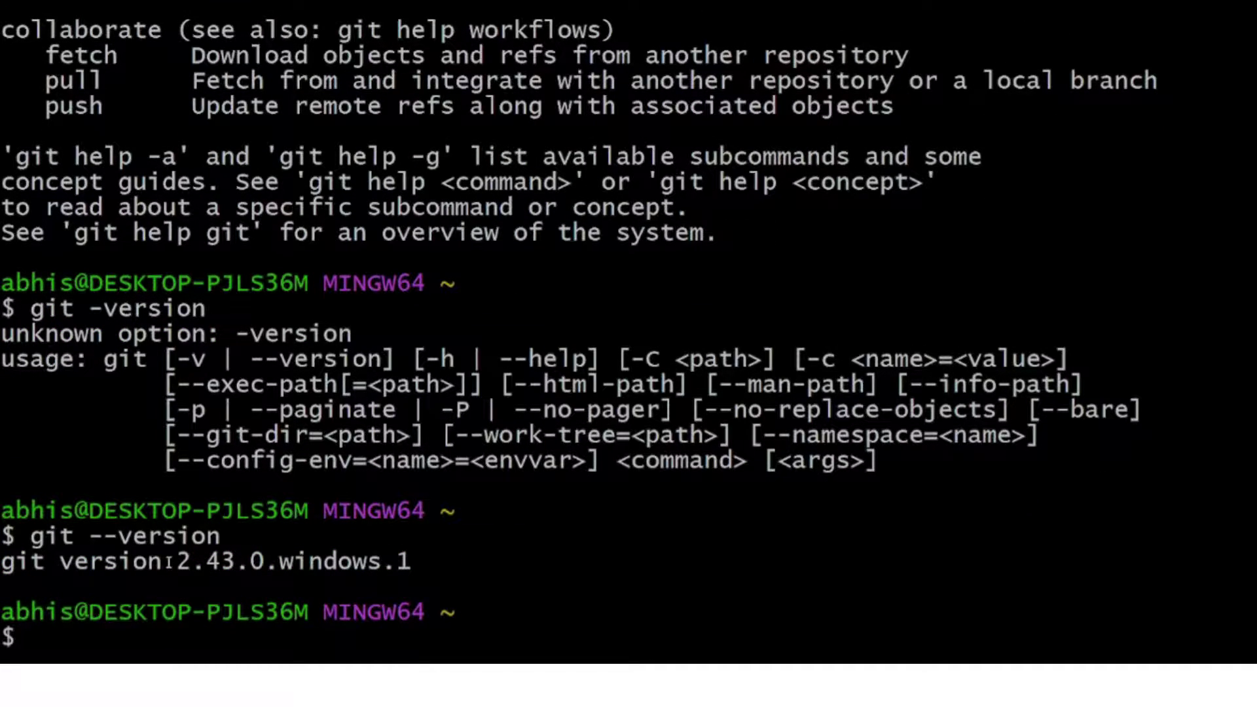
pyautogui.moveTo(163, 561); pyautogui.dragTo(279, 561)
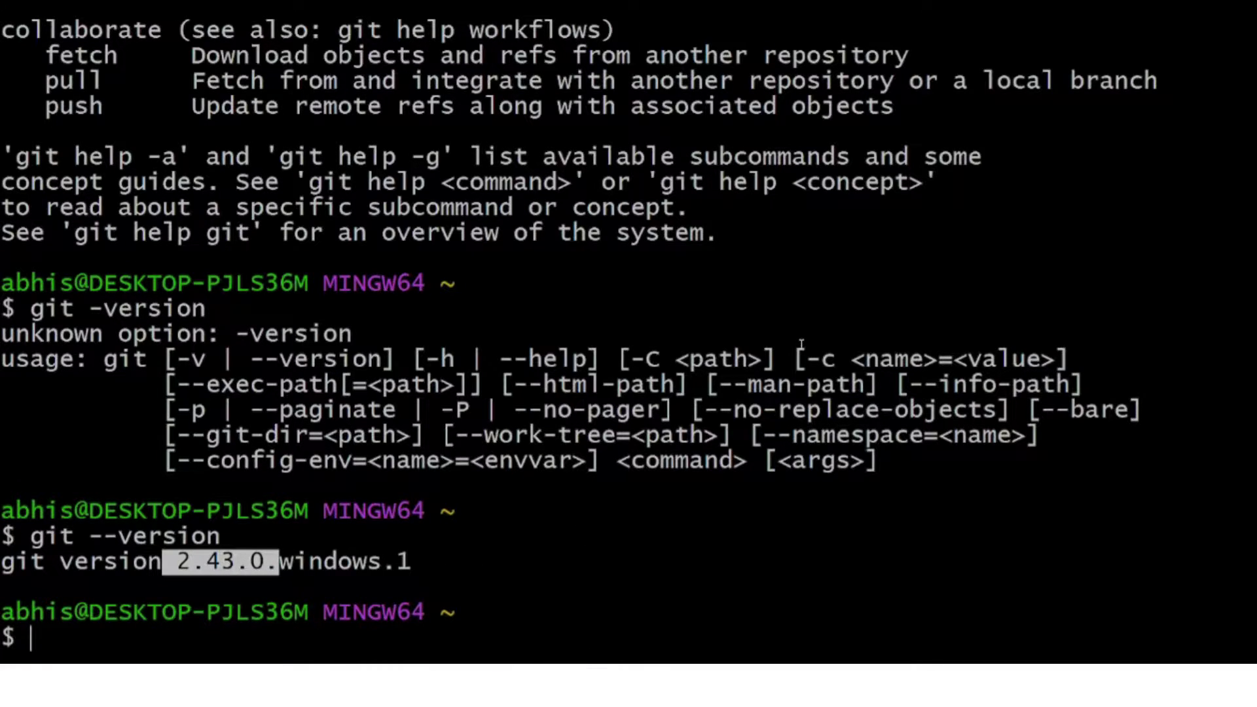
pyautogui.scroll(5, 798, 345)
pyautogui.scroll(7, 798, 345)
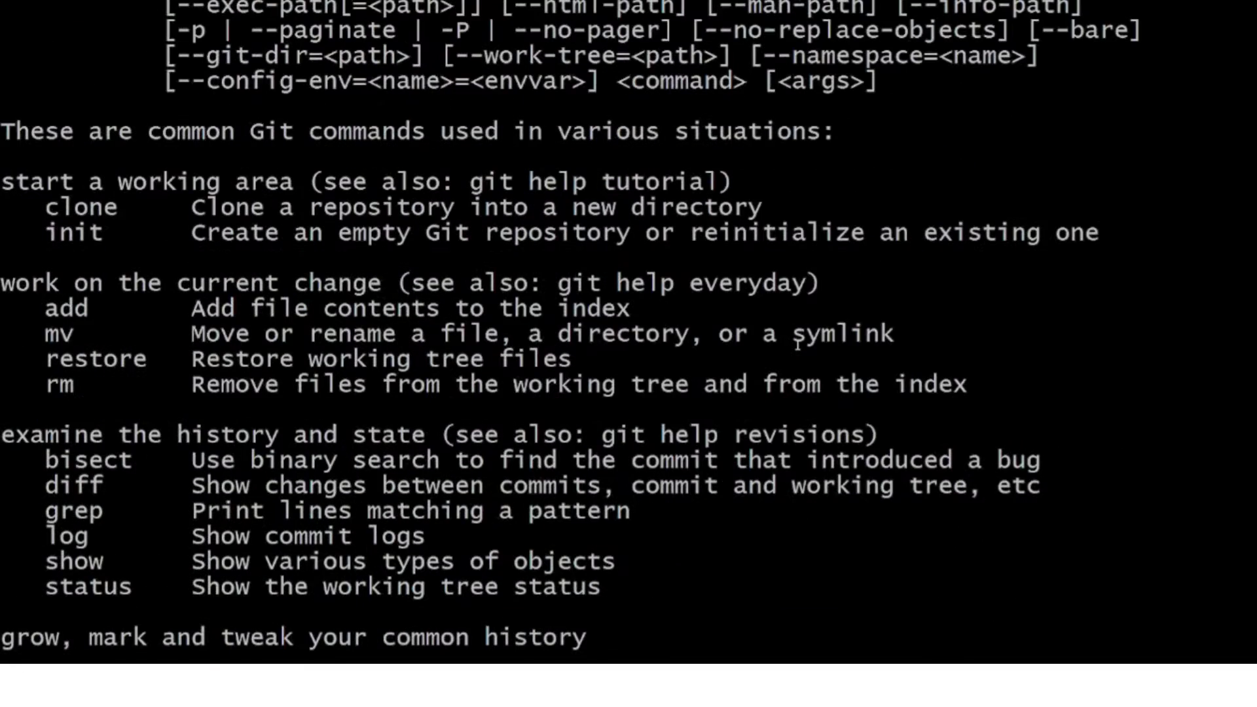
pyautogui.scroll(-12, 798, 345)
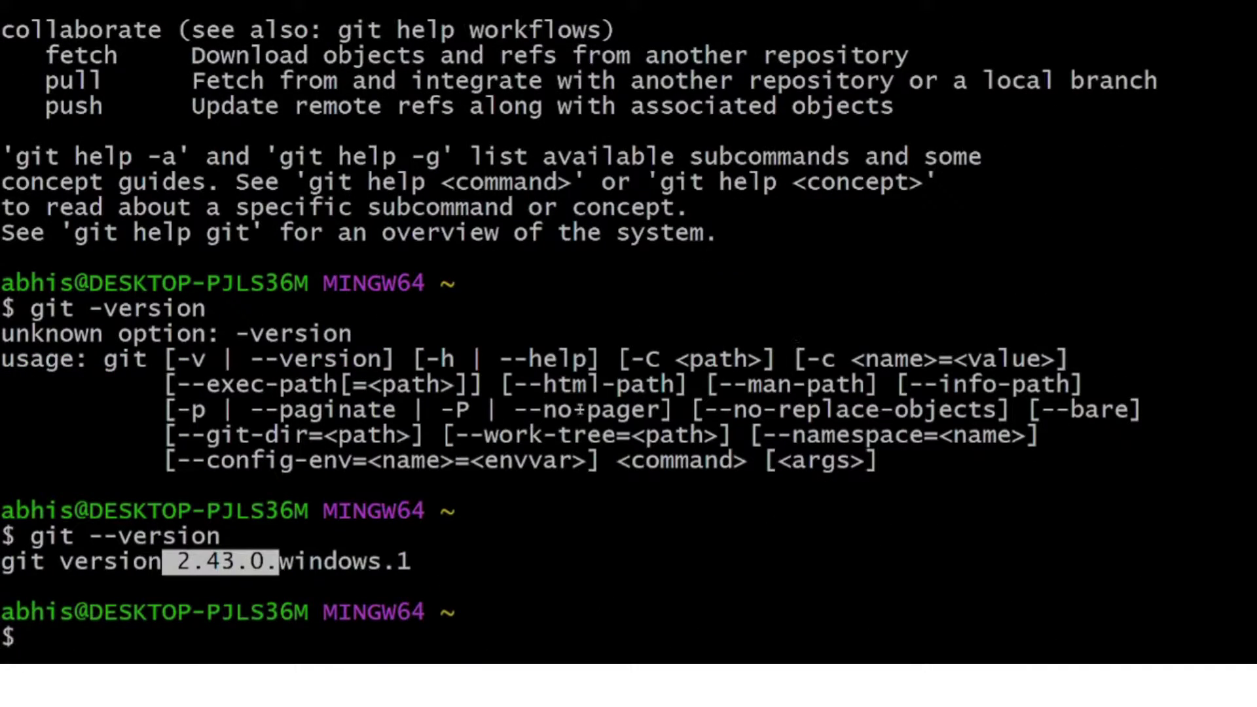